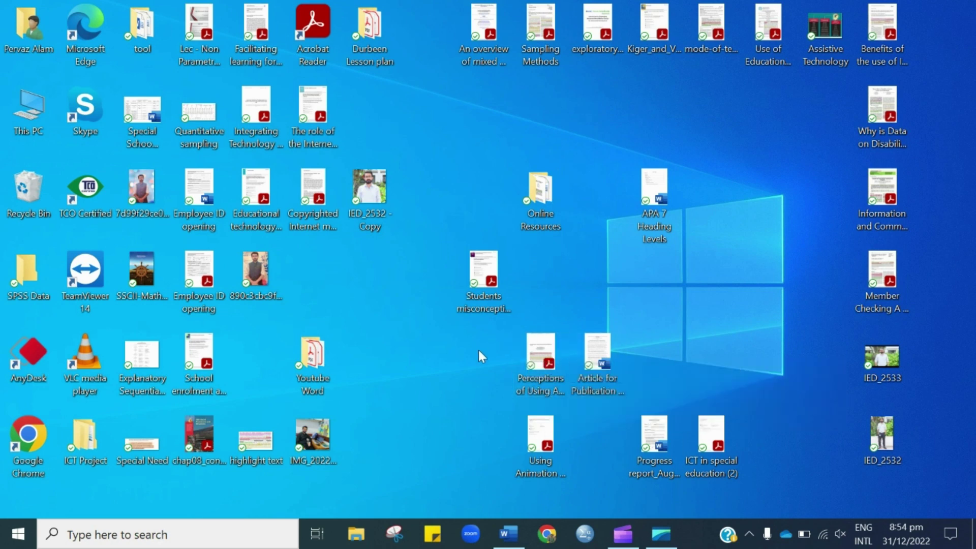
Step: Bring the Word document with the 11-page research chapter to the front
click(511, 523)
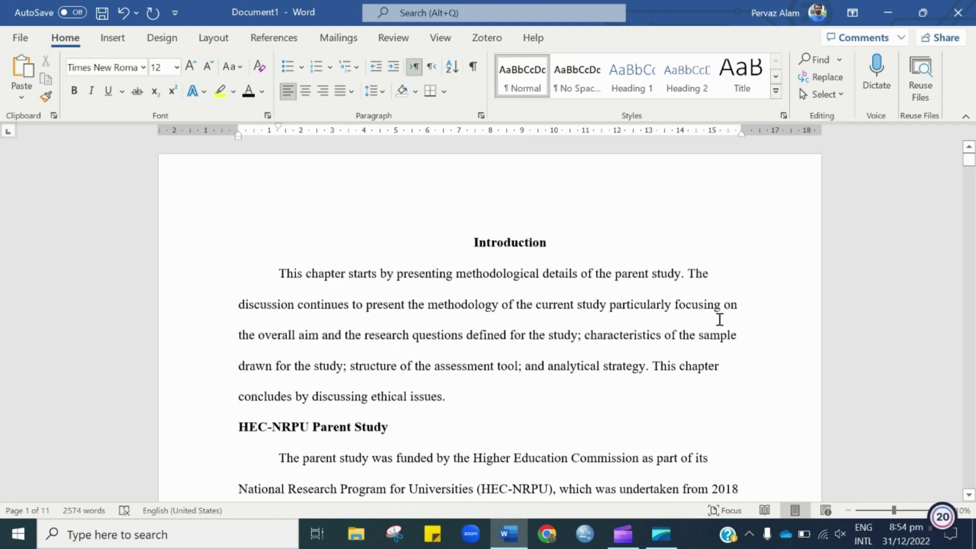
Step: Scroll down the chapter to the Sample of Study table of students by grade, sector and gender
scroll(617, 327, down, 1)
scroll(606, 321, up, 1)
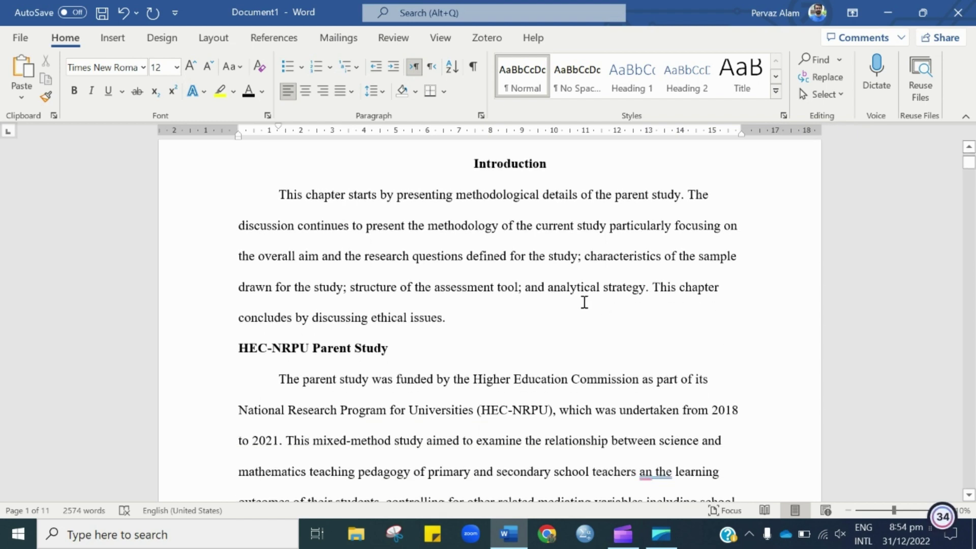
scroll(583, 301, down, 2)
scroll(581, 298, down, 1)
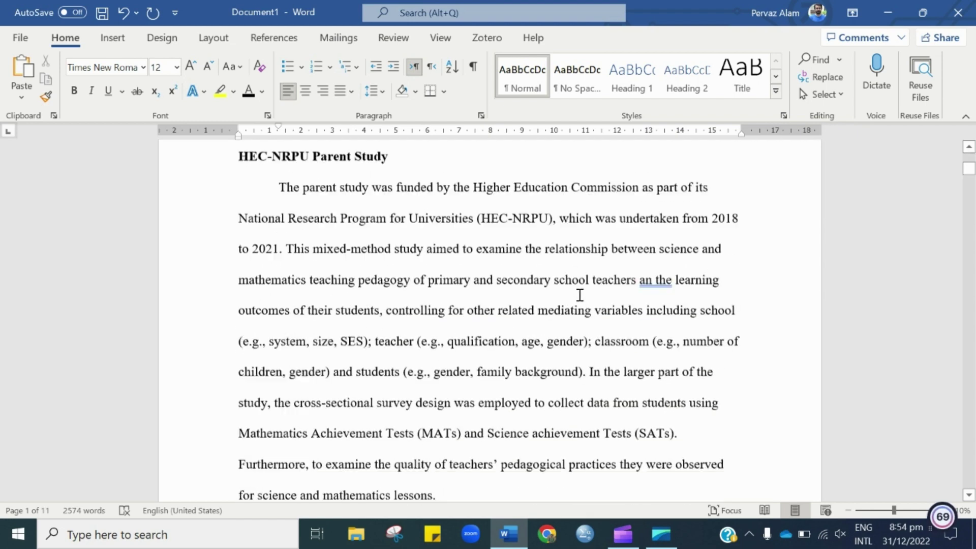
scroll(581, 299, down, 3)
scroll(580, 296, down, 4)
scroll(579, 294, down, 4)
scroll(579, 293, down, 3)
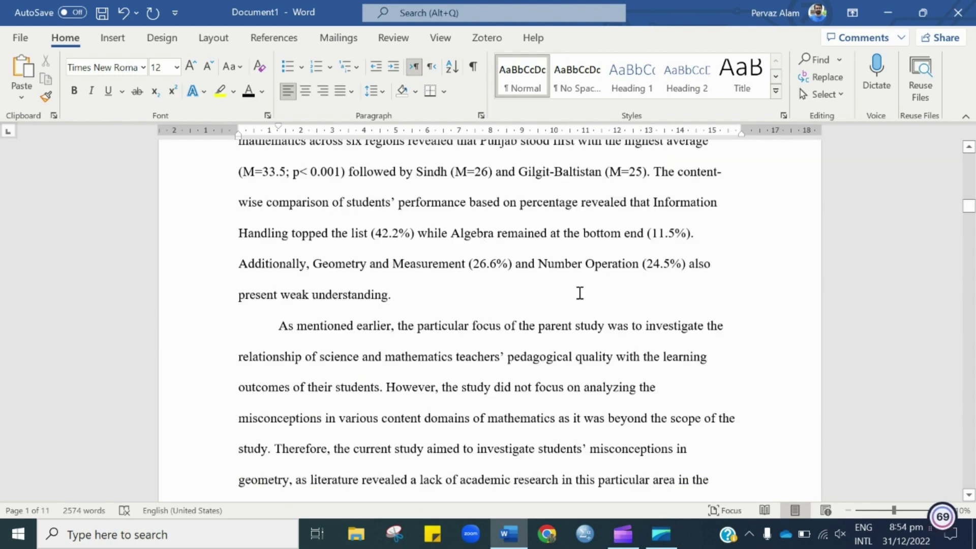
scroll(579, 293, down, 1)
scroll(579, 294, down, 3)
scroll(579, 294, down, 2)
scroll(579, 294, down, 2)
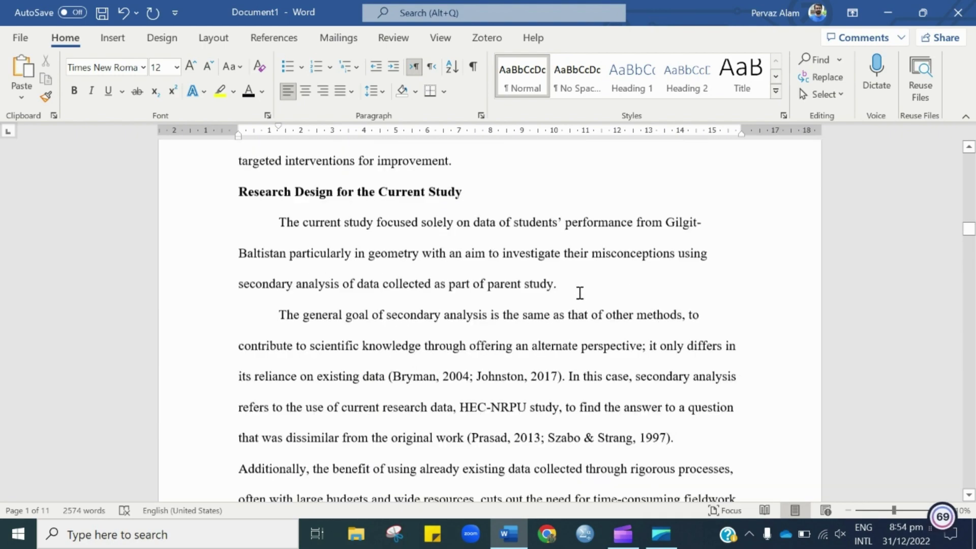
scroll(579, 293, down, 2)
scroll(580, 291, down, 3)
scroll(580, 292, down, 2)
scroll(579, 292, down, 4)
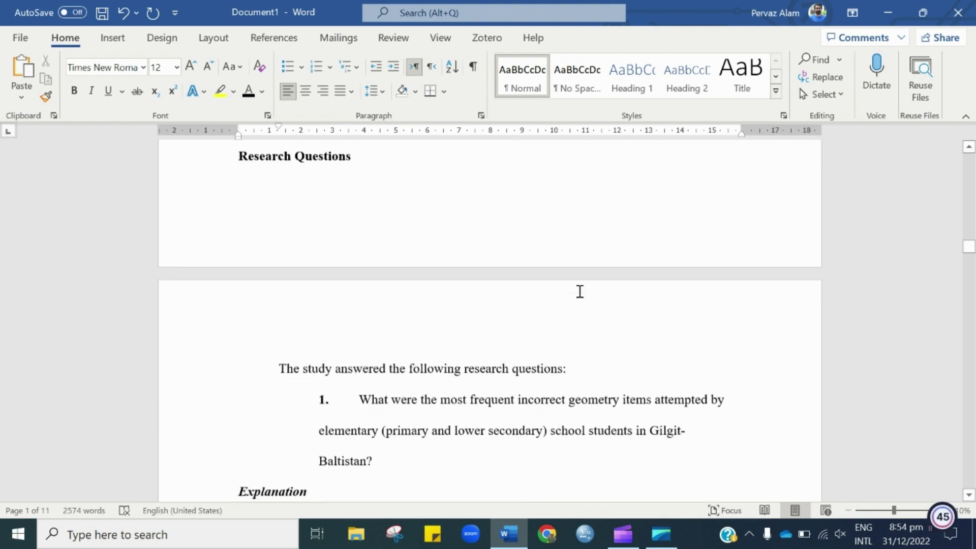
scroll(580, 291, down, 1)
scroll(580, 291, down, 6)
scroll(581, 291, down, 4)
scroll(580, 292, down, 7)
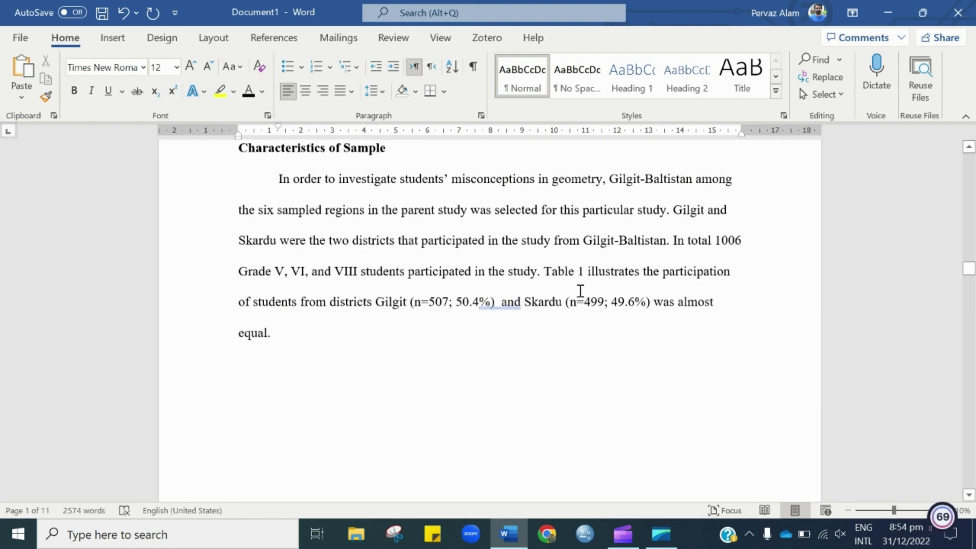
scroll(580, 291, down, 6)
scroll(581, 290, down, 2)
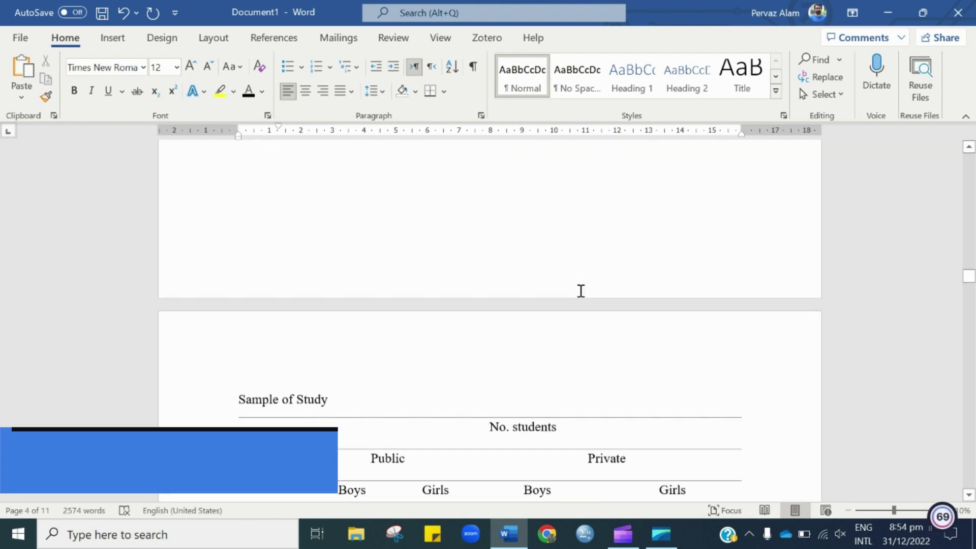
scroll(581, 291, down, 3)
scroll(581, 291, down, 1)
scroll(580, 291, down, 1)
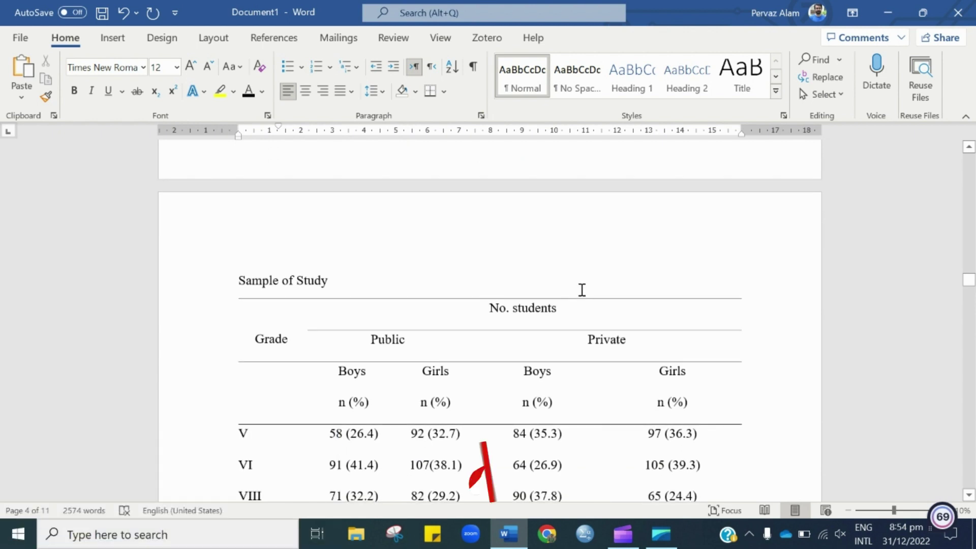
scroll(473, 284, down, 2)
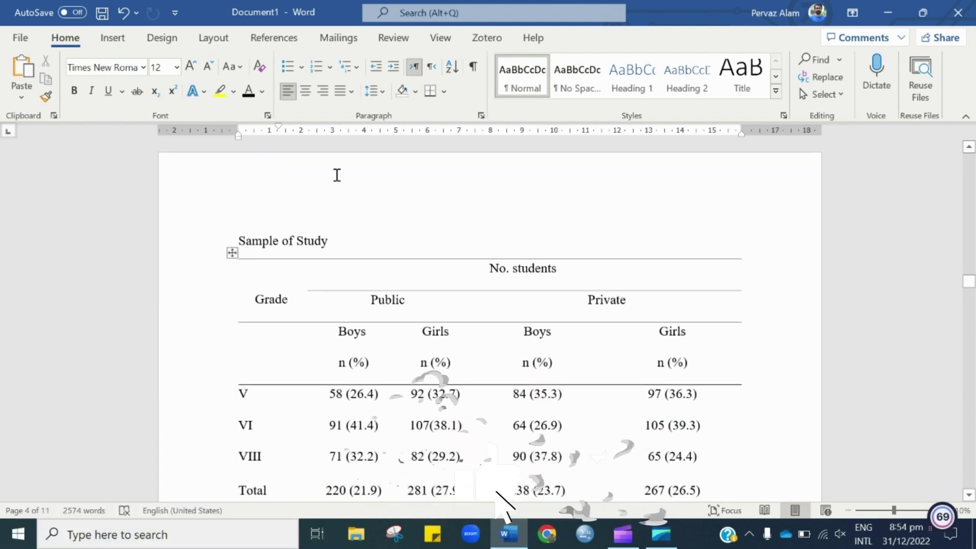
Step: Cut the 'Sample of Study' title and reinsert it as the Table-labelled caption 'Table 1 Sample of Study'
click(332, 241)
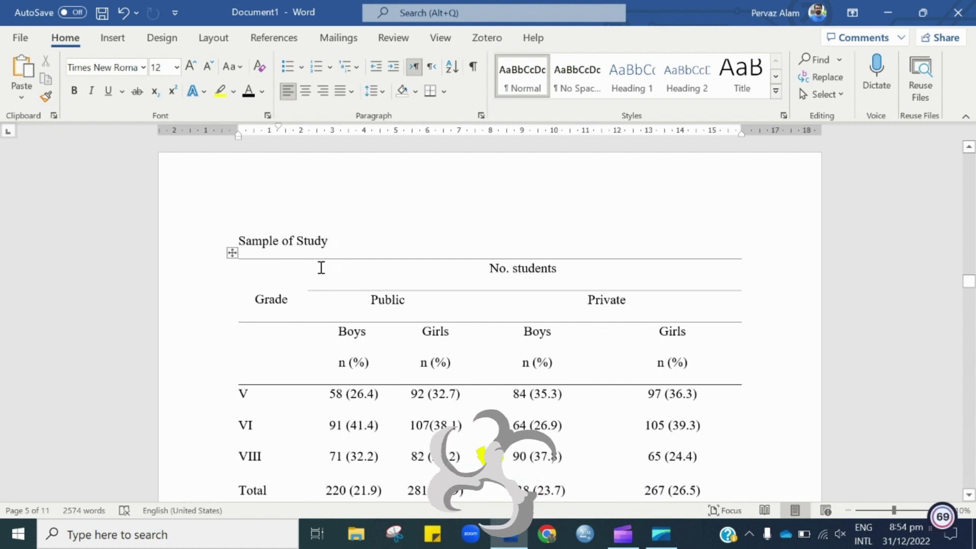
drag(342, 242, 255, 246)
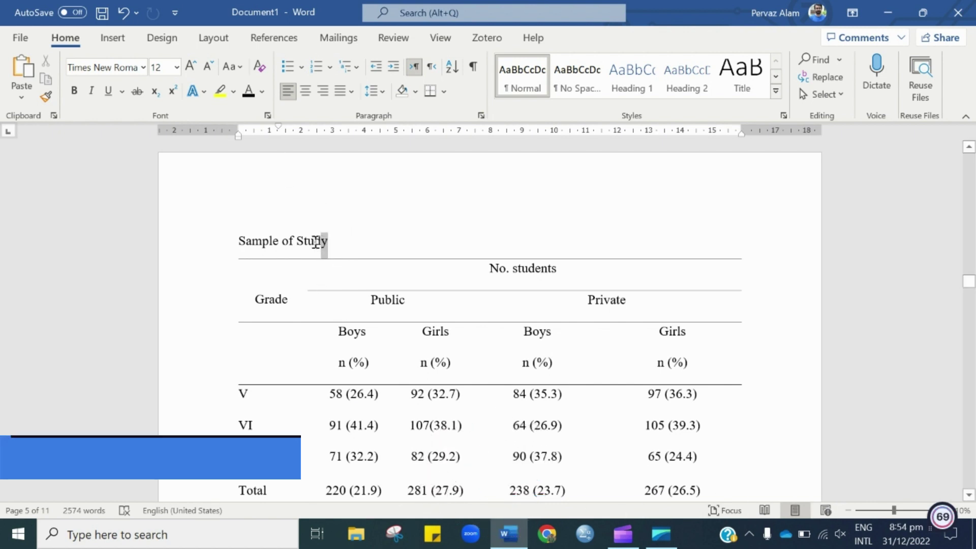
right_click(254, 245)
click(280, 252)
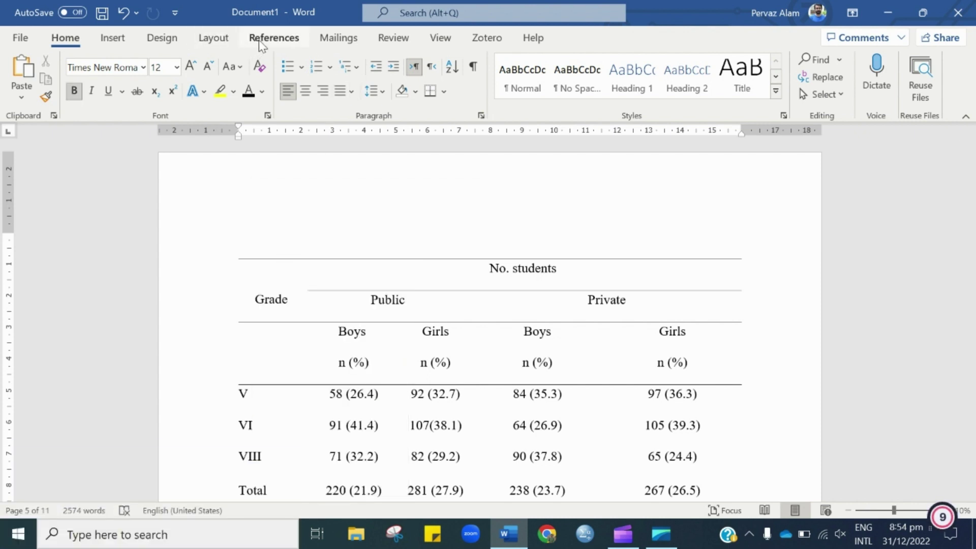
click(272, 42)
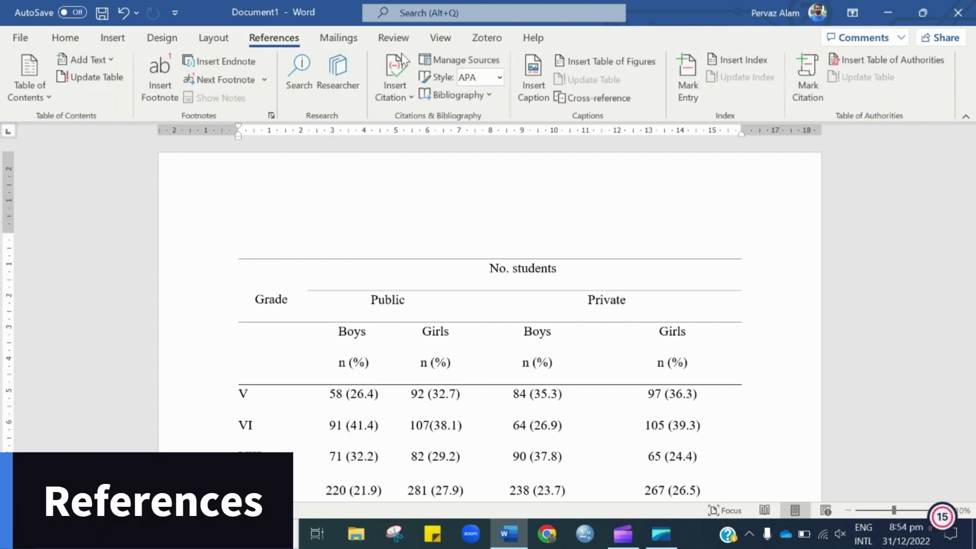
click(525, 100)
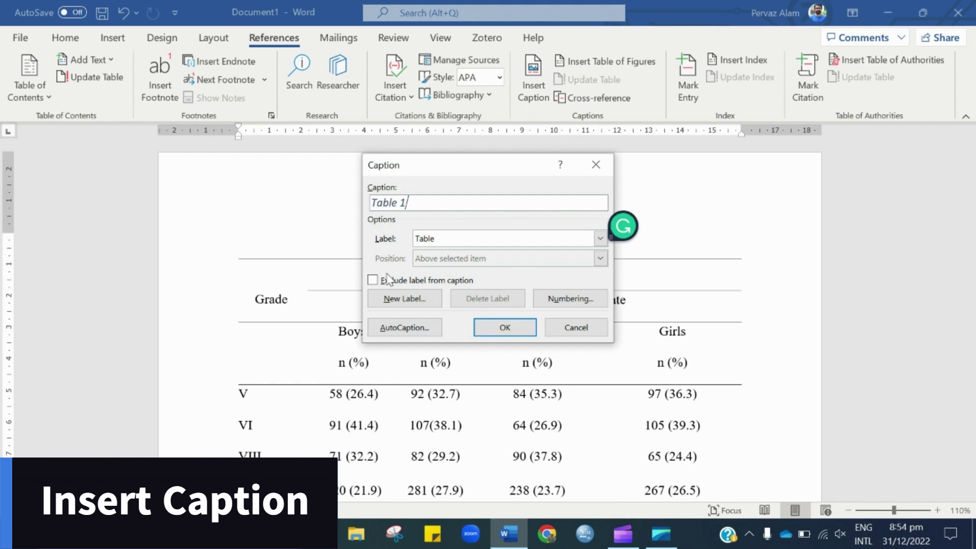
click(435, 239)
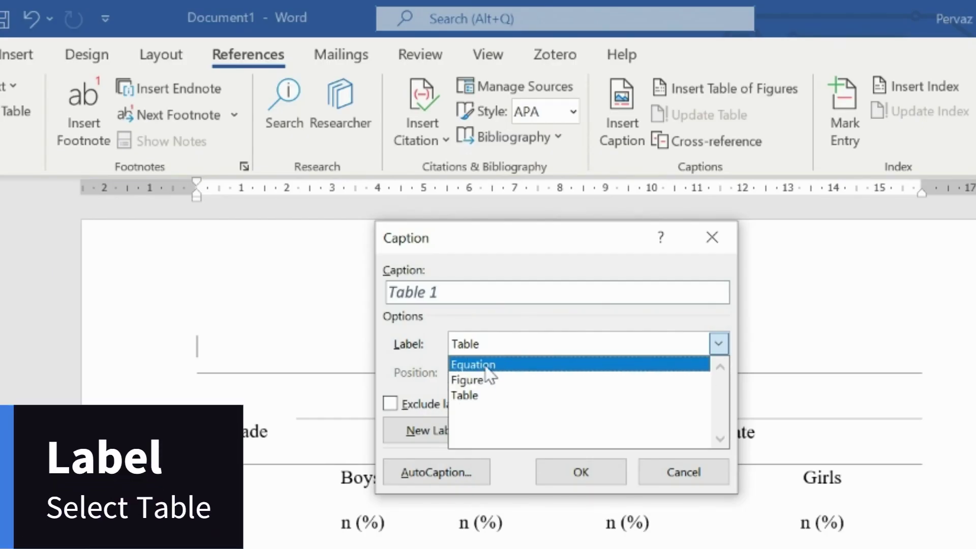
click(484, 395)
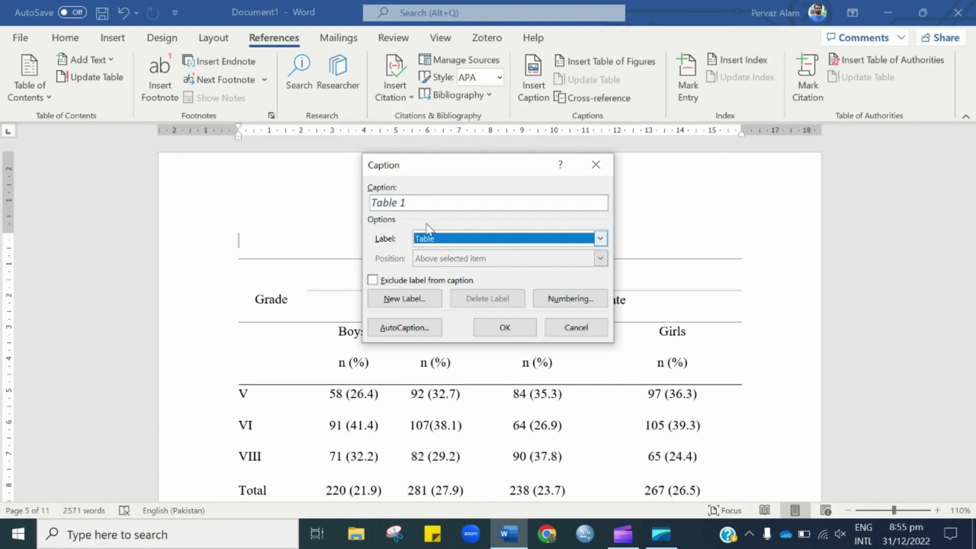
click(423, 203)
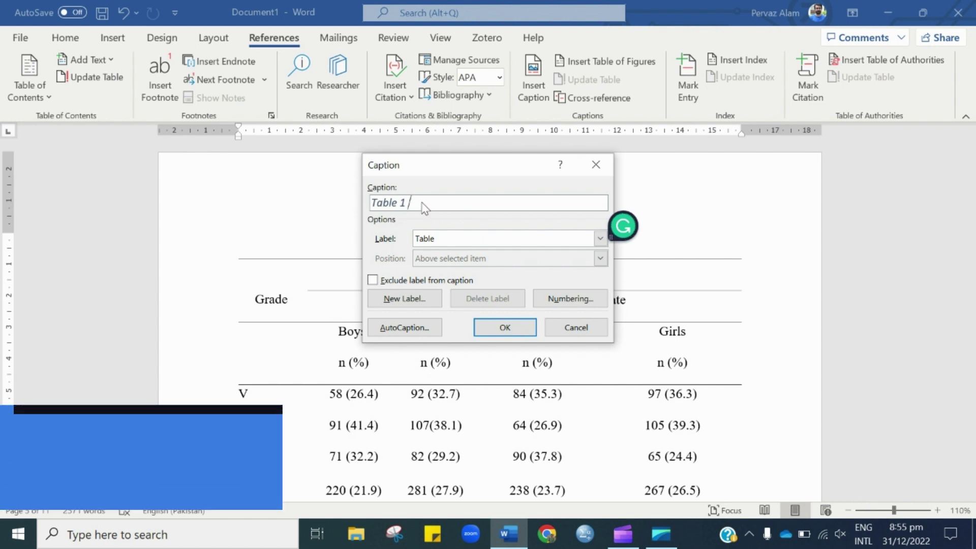
key(ctrl+v)
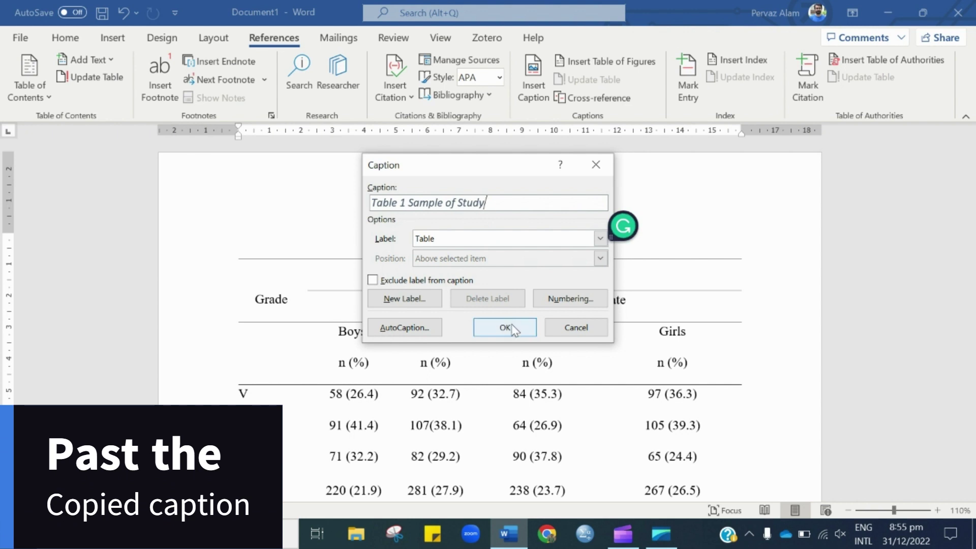
click(514, 330)
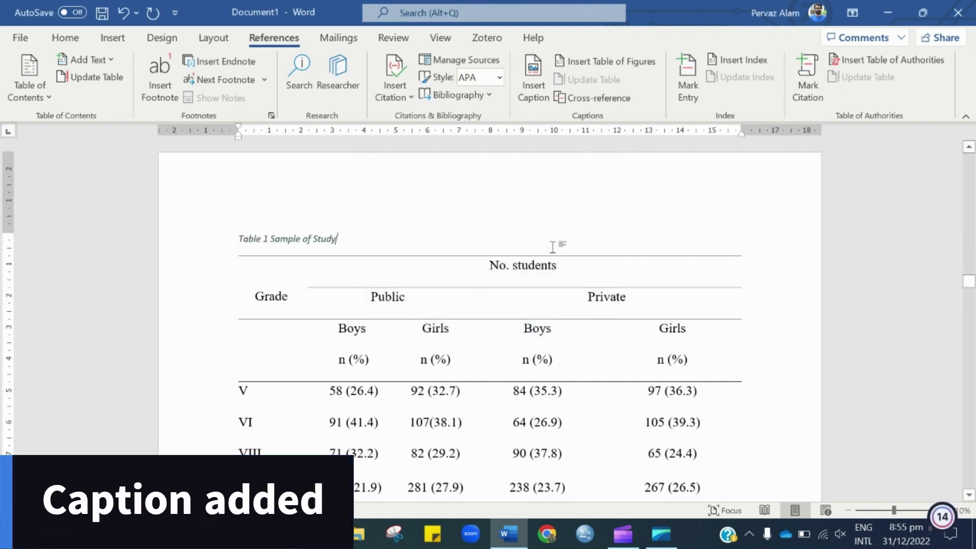
Step: Cut the 'Item Distribution Based on Content' title from above the item-count table
scroll(553, 248, down, 1)
scroll(552, 262, down, 3)
scroll(556, 279, down, 4)
scroll(539, 290, down, 2)
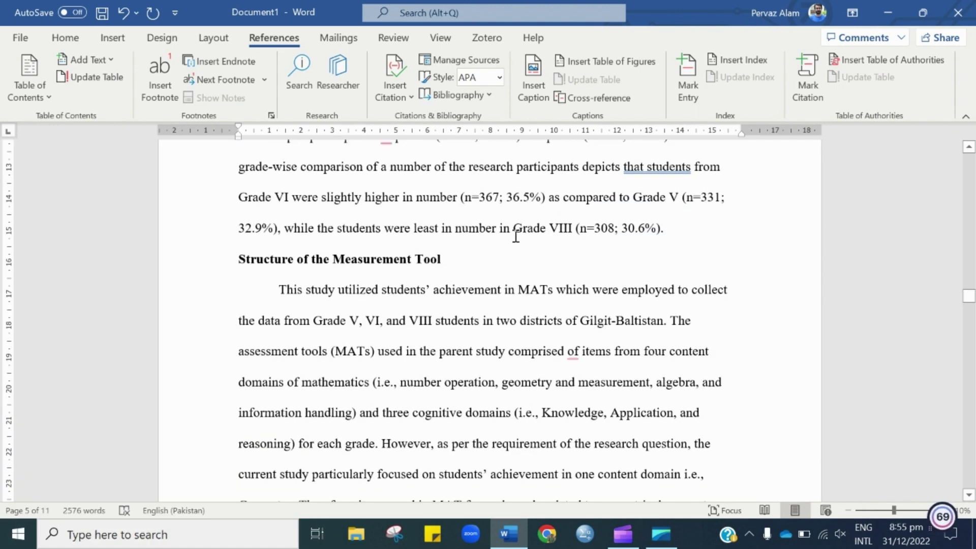
scroll(515, 239, down, 1)
scroll(517, 249, down, 2)
scroll(515, 260, down, 3)
scroll(515, 263, down, 1)
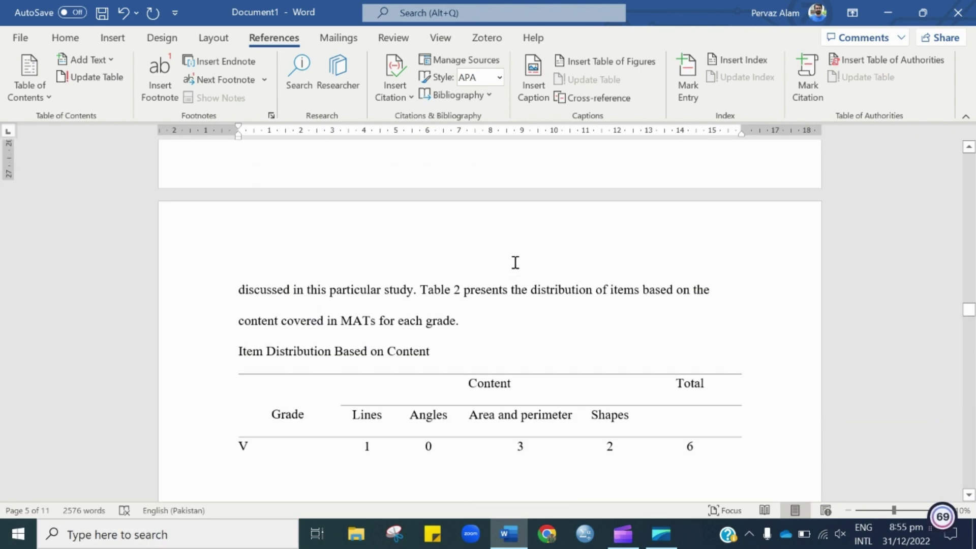
scroll(515, 262, down, 3)
scroll(447, 269, down, 1)
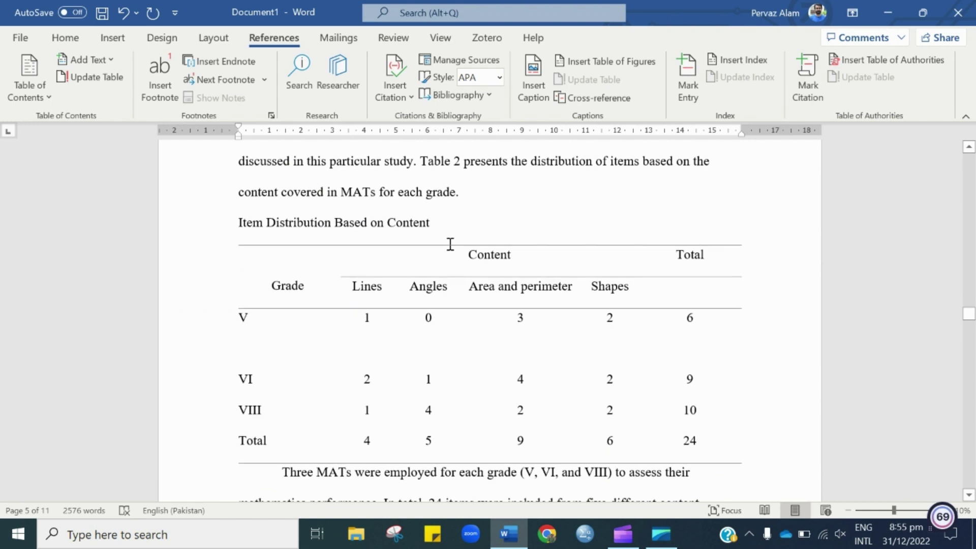
click(441, 223)
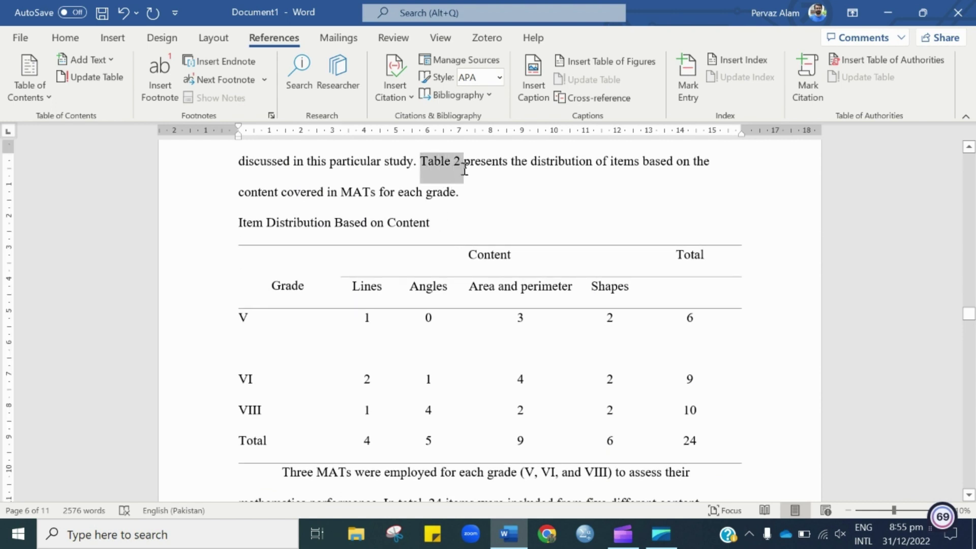
click(449, 227)
drag(418, 226, 249, 227)
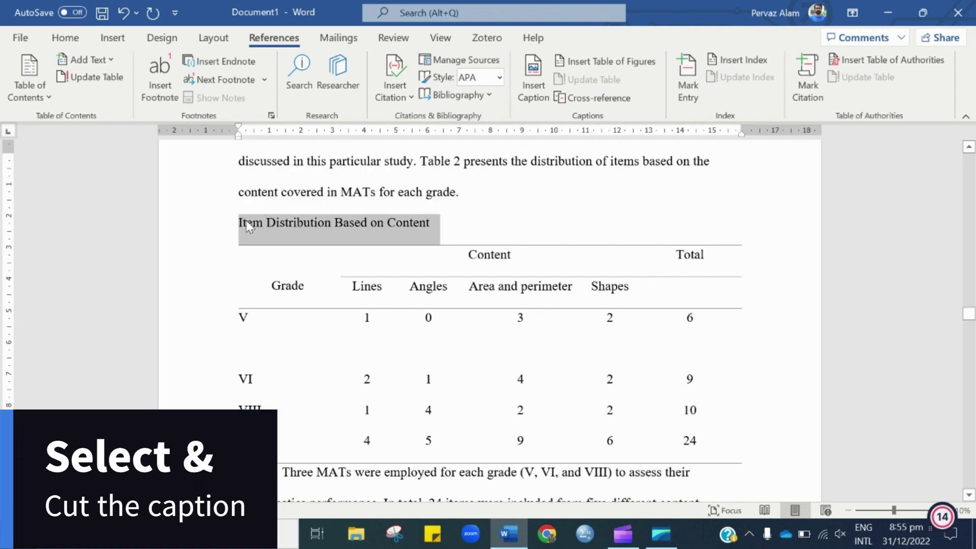
right_click(353, 228)
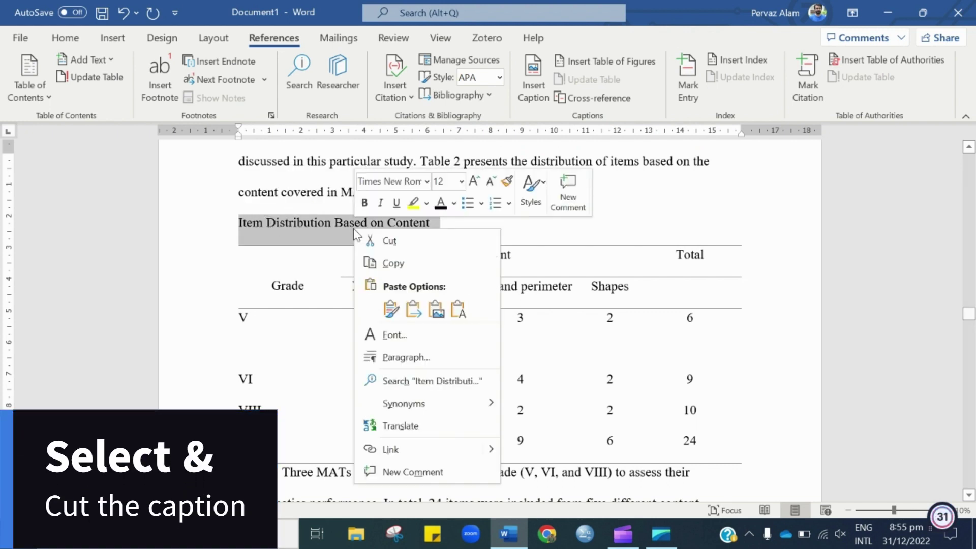
click(383, 241)
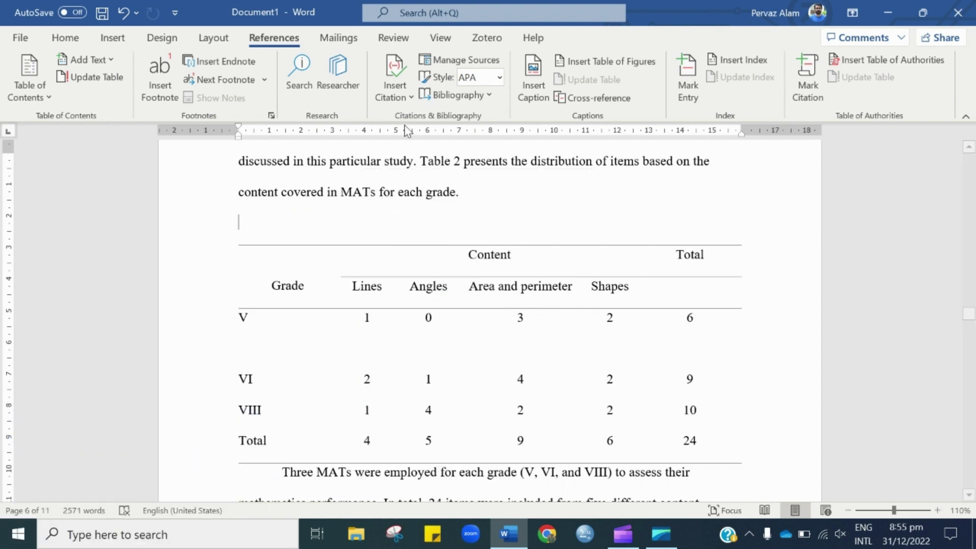
Step: Insert the Table-labelled caption 'Table 2 Item Distribution Based on Content' with the pasted title
click(534, 100)
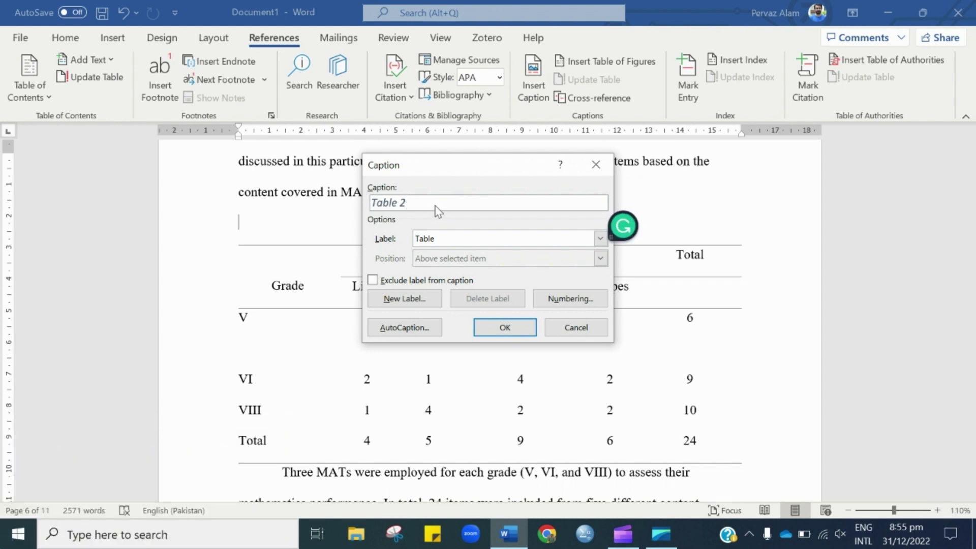
click(441, 238)
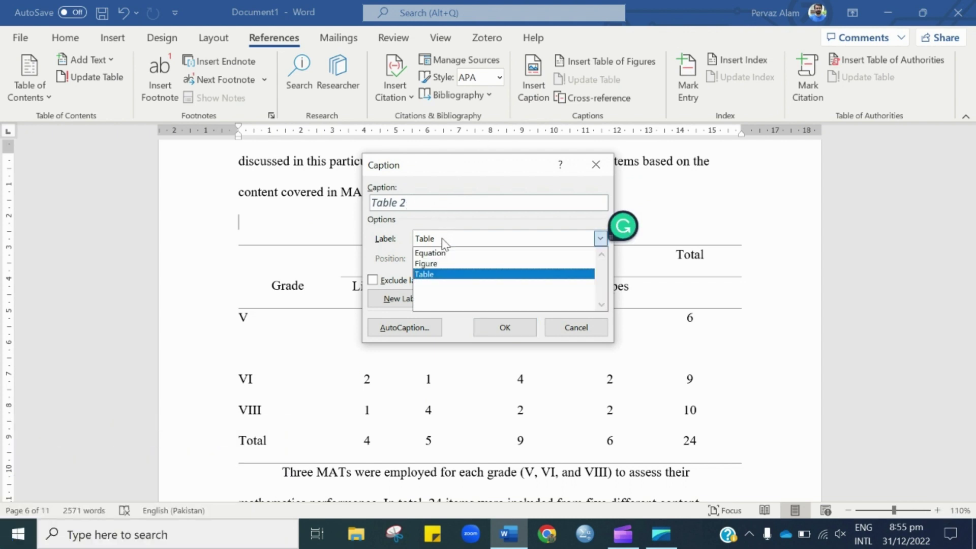
click(431, 277)
click(412, 208)
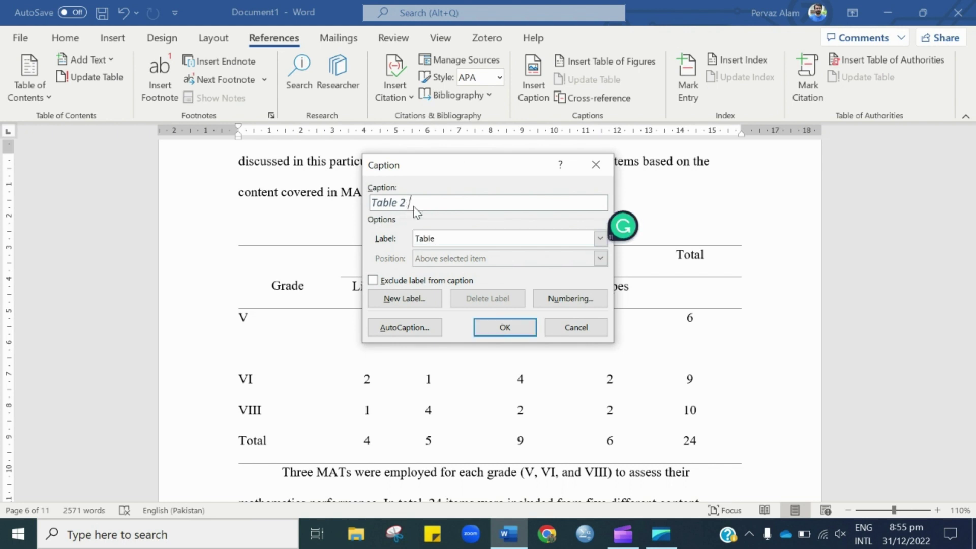
key(ctrl+v)
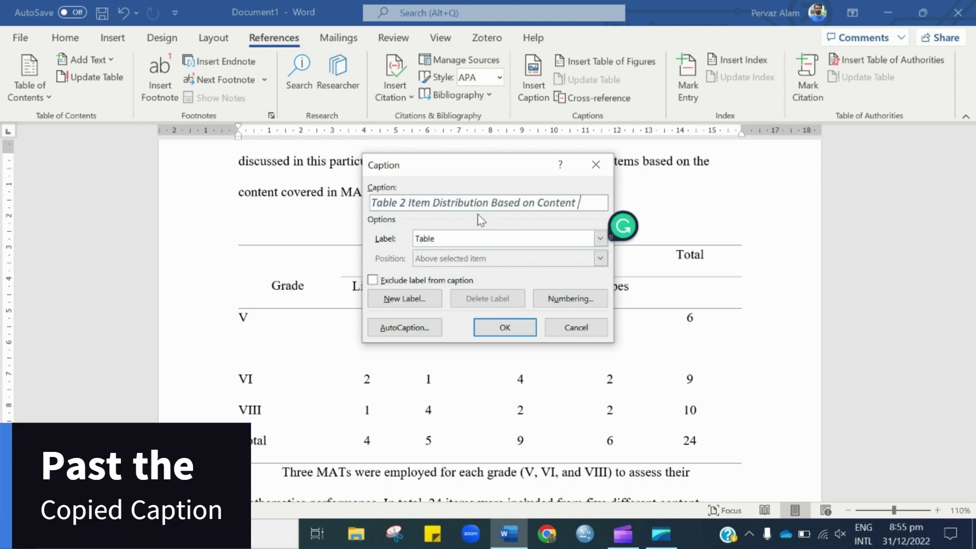
click(517, 335)
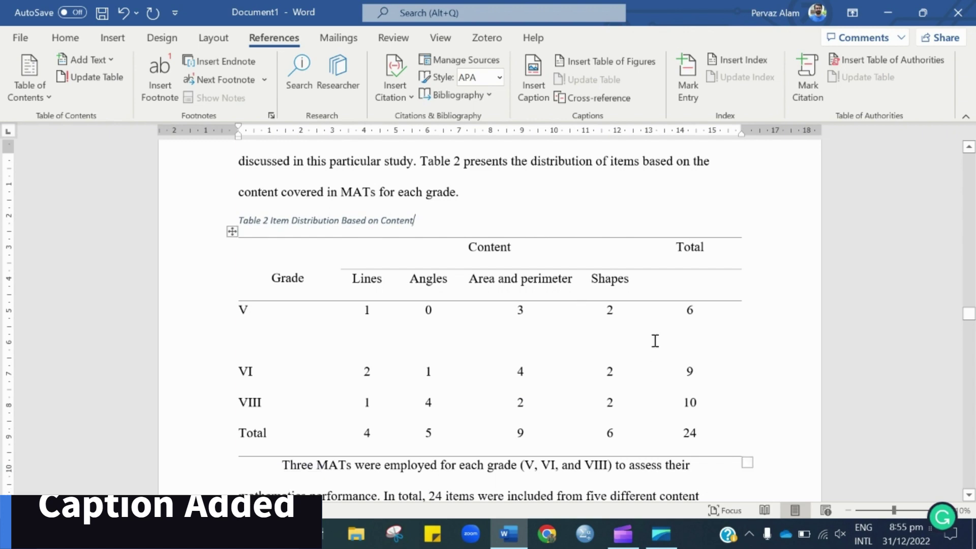
Step: Cut the plain title from above the cognitive-level table
scroll(651, 333, down, 5)
scroll(589, 326, down, 2)
scroll(579, 333, down, 5)
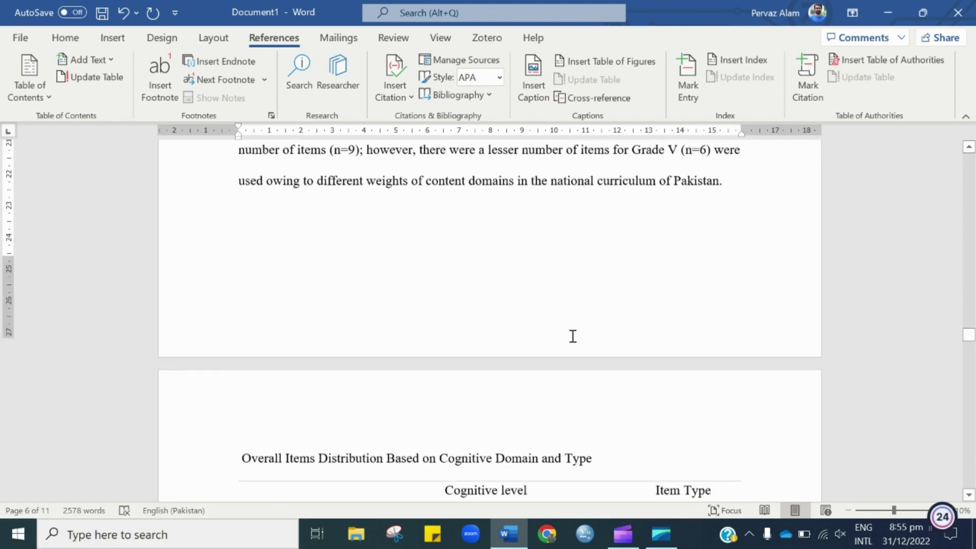
scroll(574, 335, down, 2)
scroll(574, 334, down, 2)
scroll(573, 336, up, 4)
scroll(573, 336, up, 3)
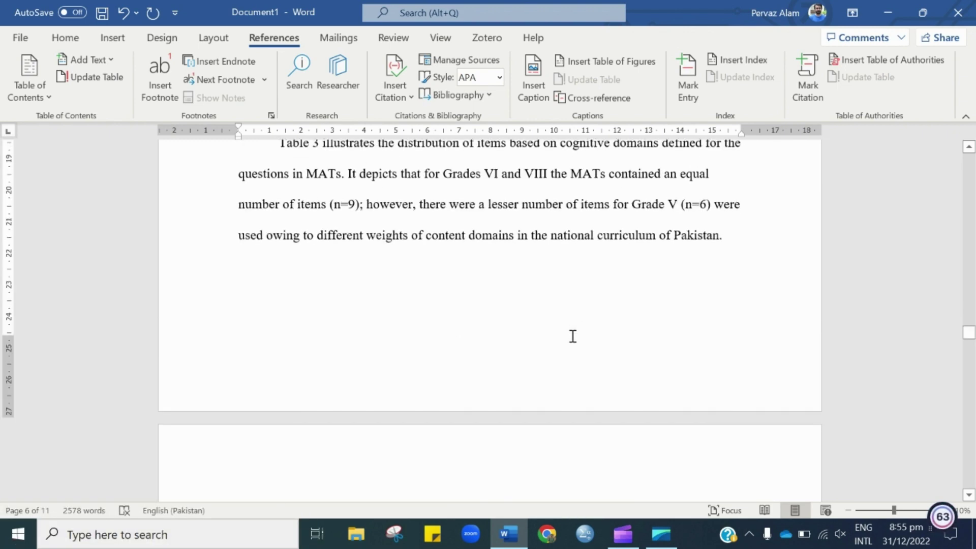
scroll(573, 336, up, 1)
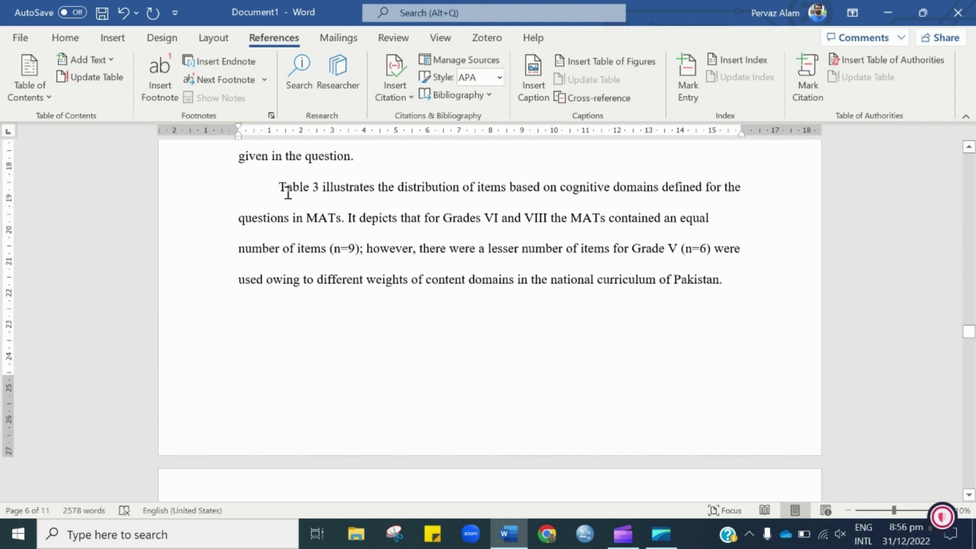
drag(318, 193, 332, 197)
click(403, 224)
scroll(425, 262, down, 5)
scroll(425, 262, down, 3)
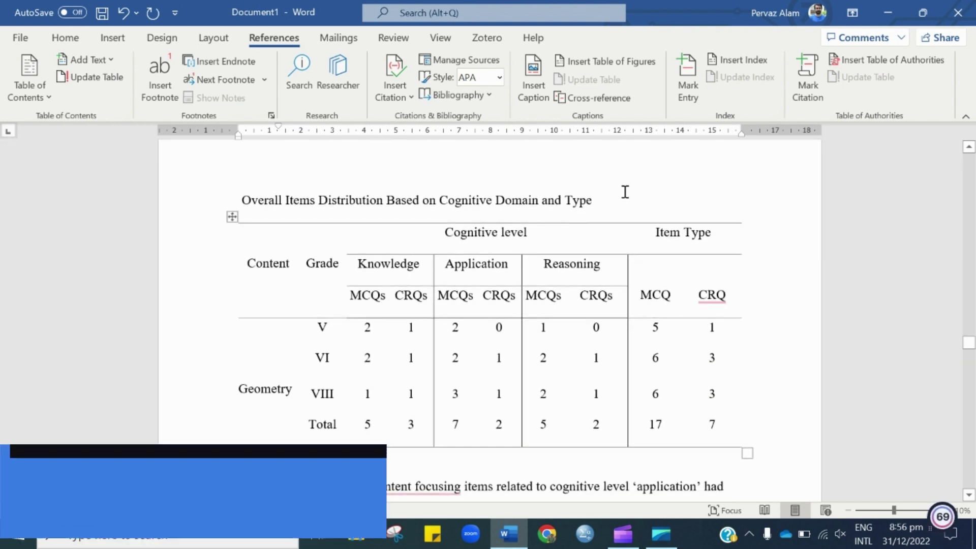
drag(528, 204, 273, 206)
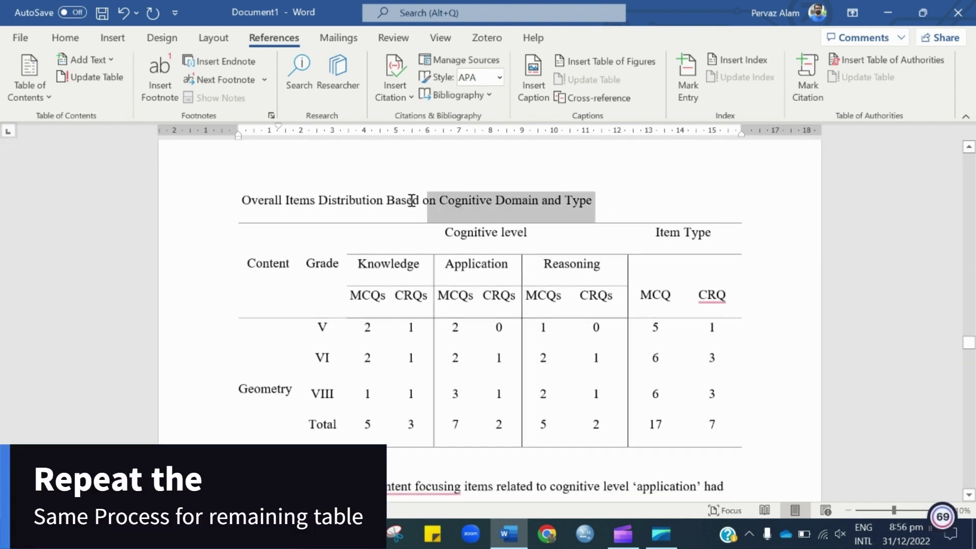
right_click(273, 206)
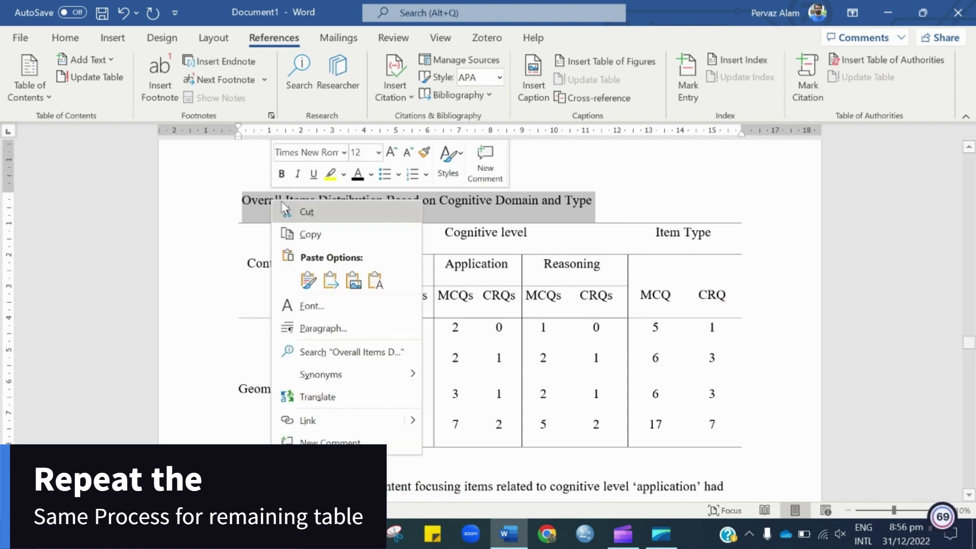
click(297, 212)
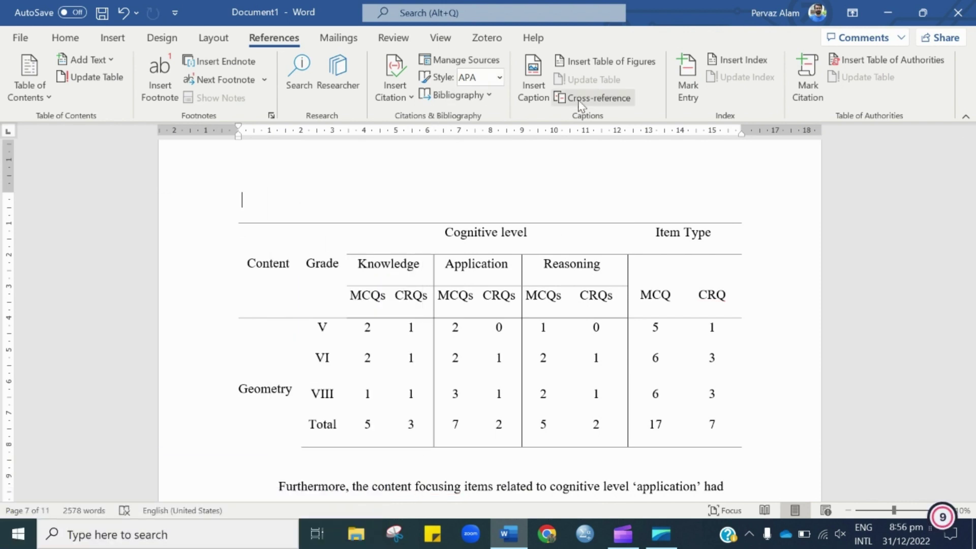
Step: Insert the caption 'Table 3 Overall Items Distribution Based on Cognitive Domain and Type'
click(533, 81)
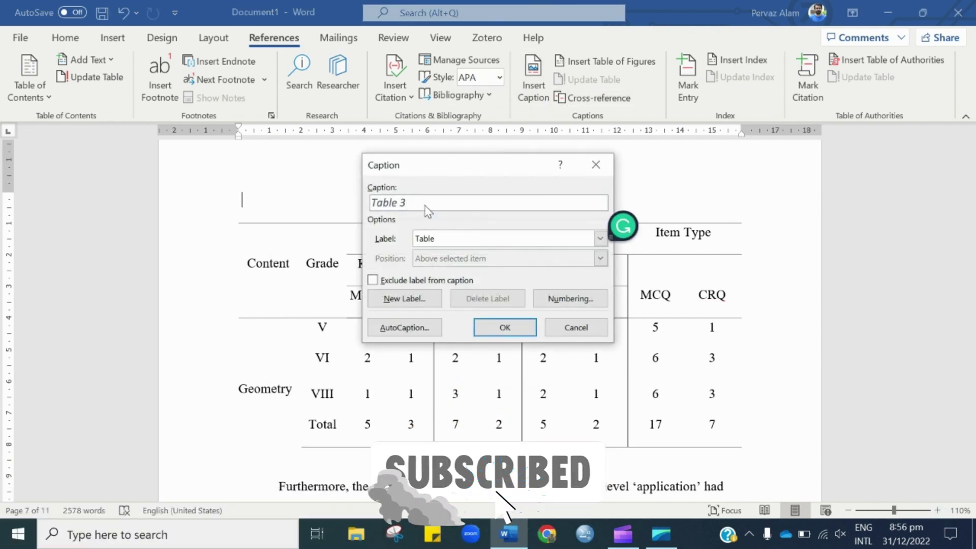
key(ctrl+v)
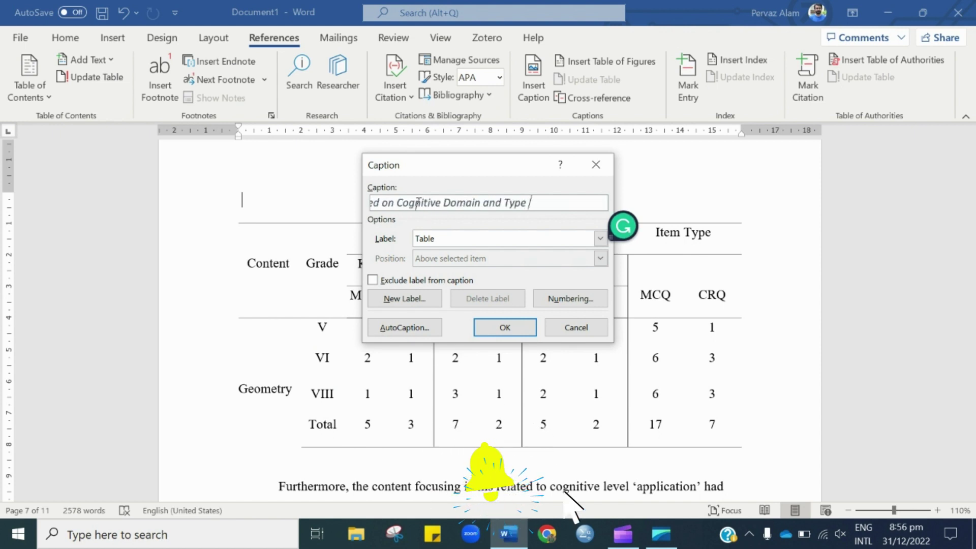
click(510, 329)
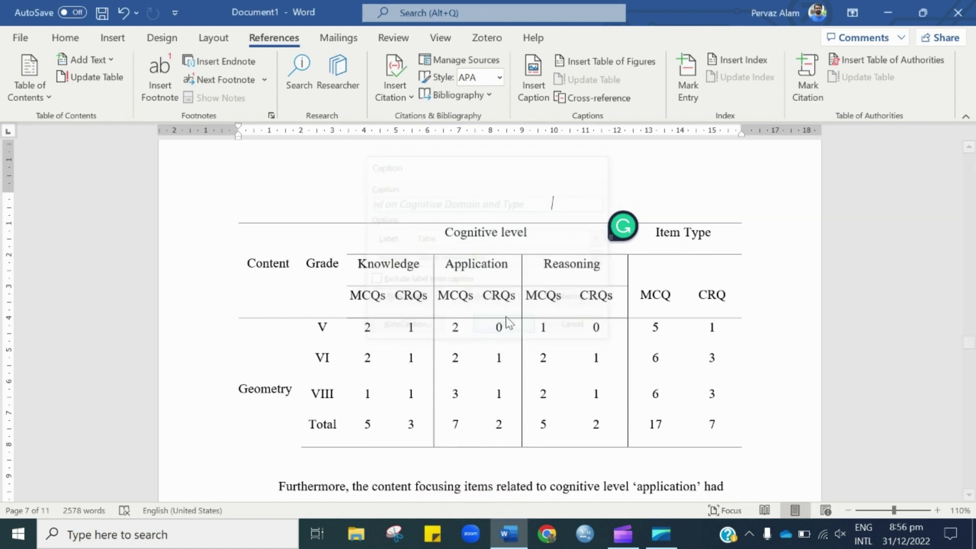
Step: Replace the coding table's title with the caption 'Table 4 Coding of MATs Scores'
scroll(662, 259, down, 5)
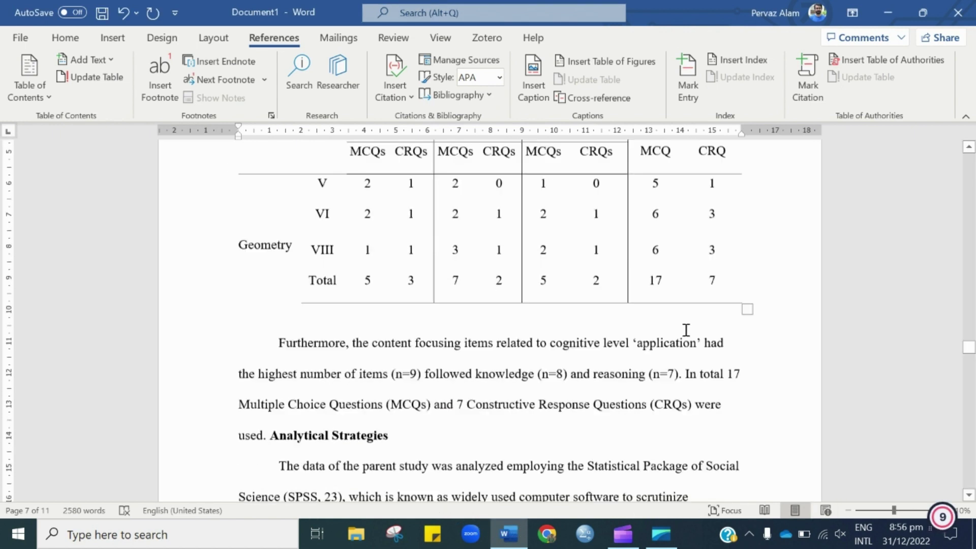
scroll(685, 331, down, 4)
scroll(627, 320, down, 6)
scroll(453, 349, down, 3)
scroll(444, 346, down, 4)
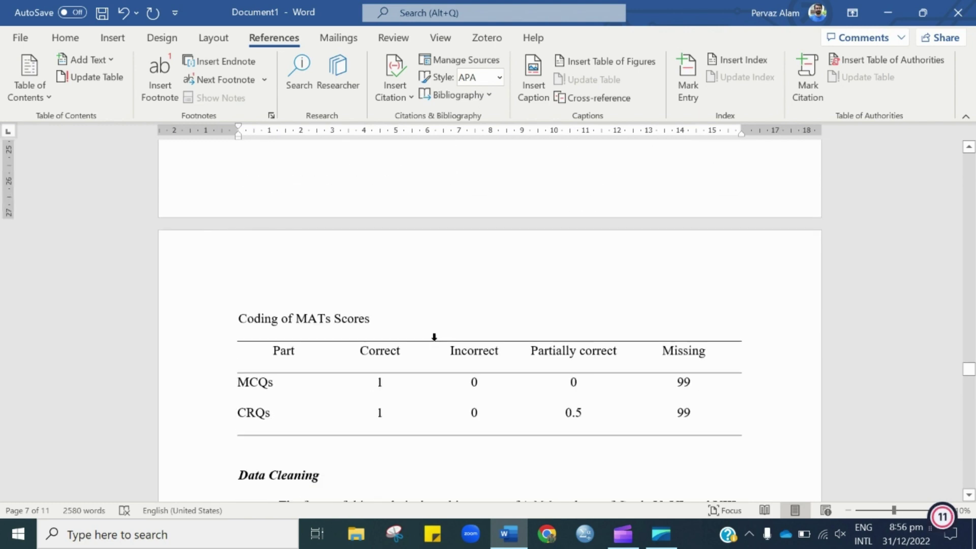
scroll(407, 310, down, 3)
drag(385, 203, 255, 199)
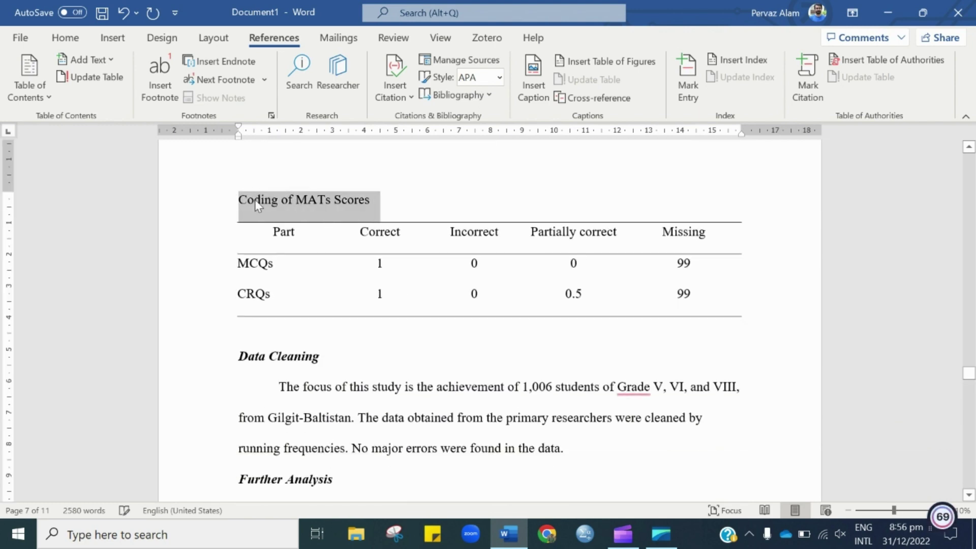
right_click(255, 200)
click(270, 210)
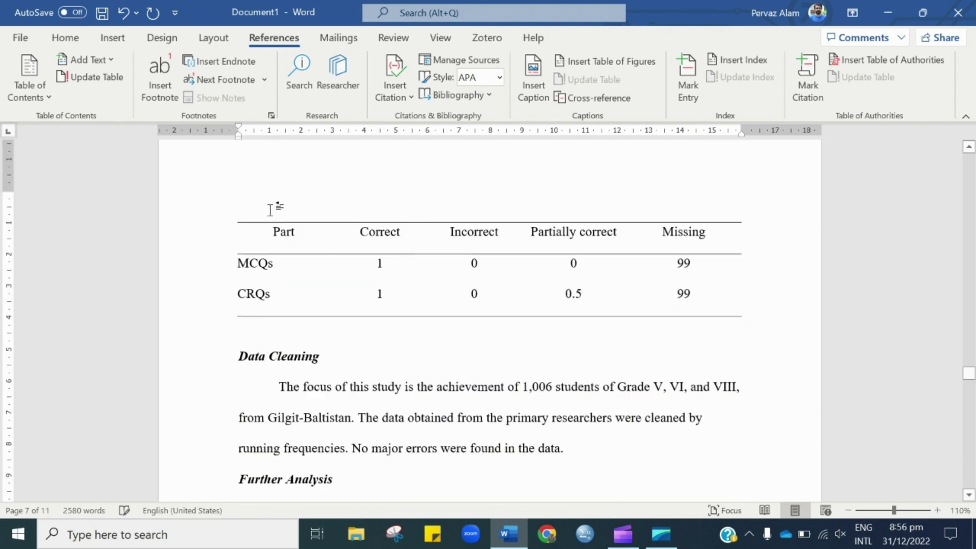
click(533, 98)
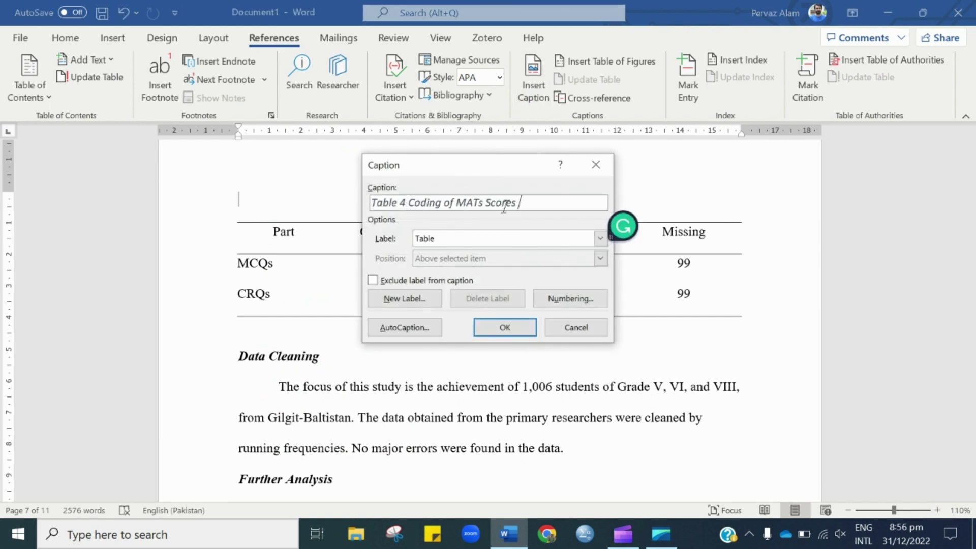
click(517, 334)
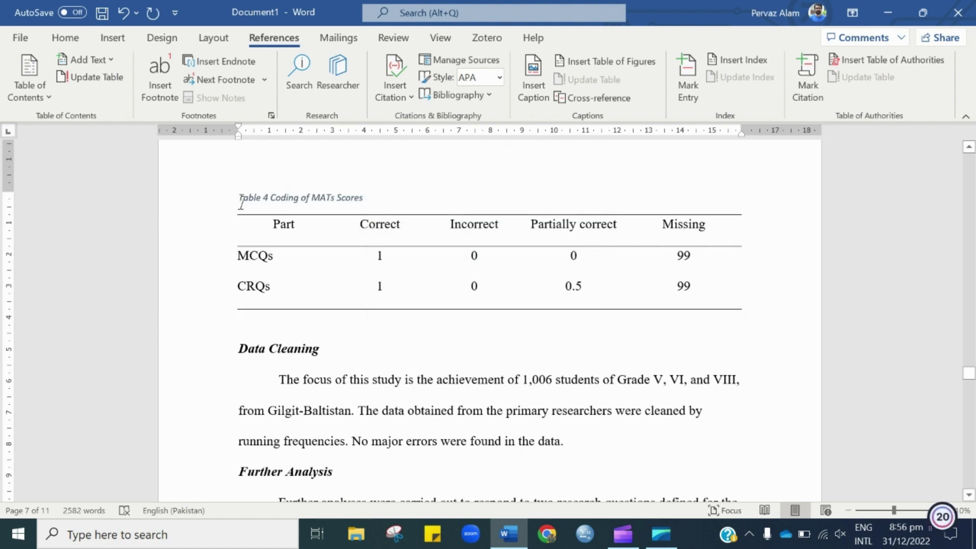
click(424, 207)
Step: Cut the 'Evaluation of Difficulty Index' title and start its Table 5 caption
scroll(424, 254, down, 10)
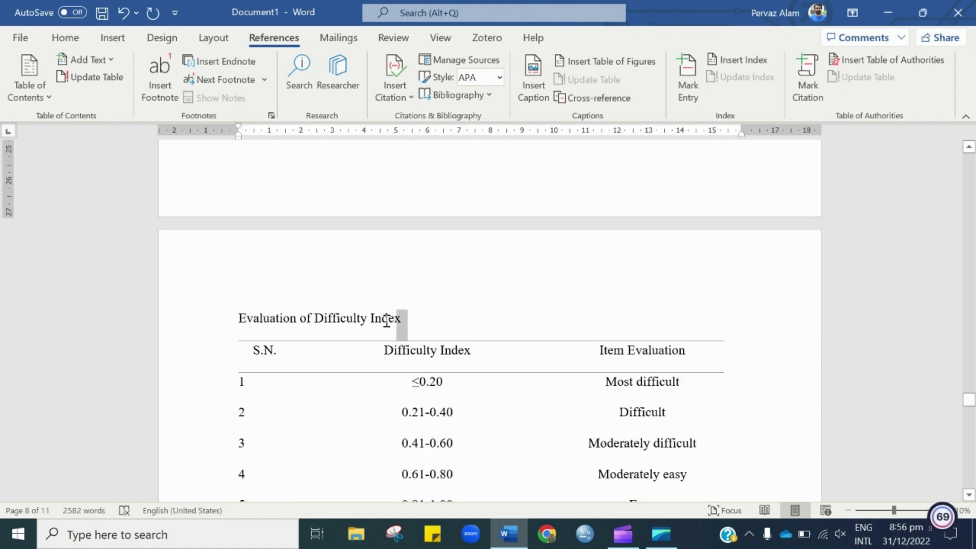
drag(407, 319, 321, 316)
right_click(265, 317)
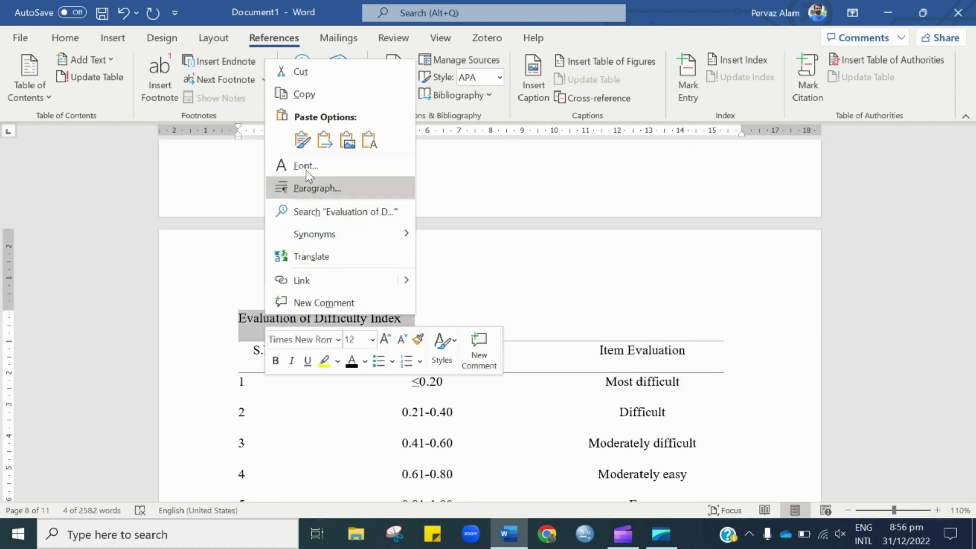
click(314, 87)
click(532, 108)
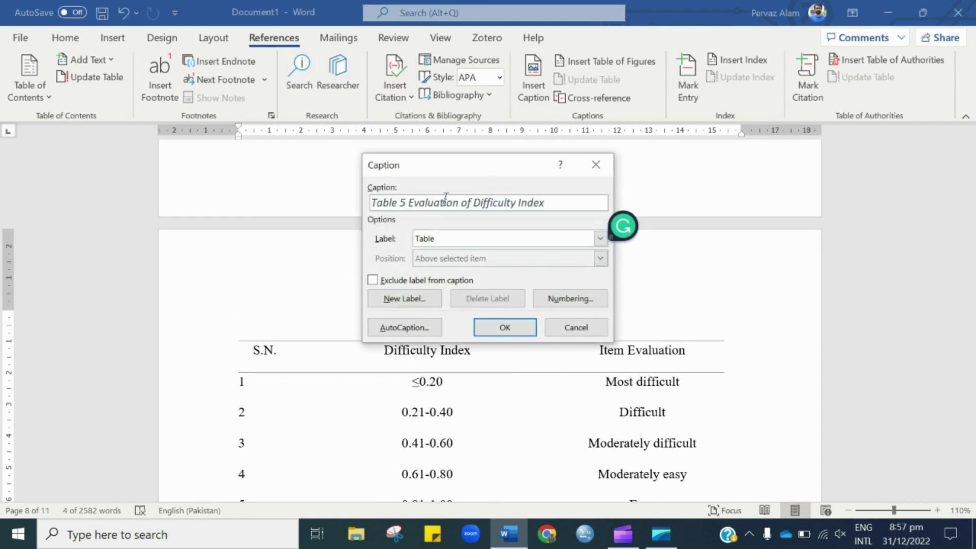
Step: Confirm the 'Table 5 Evaluation of Difficulty Index' caption and review Tables 5 to 3
click(518, 328)
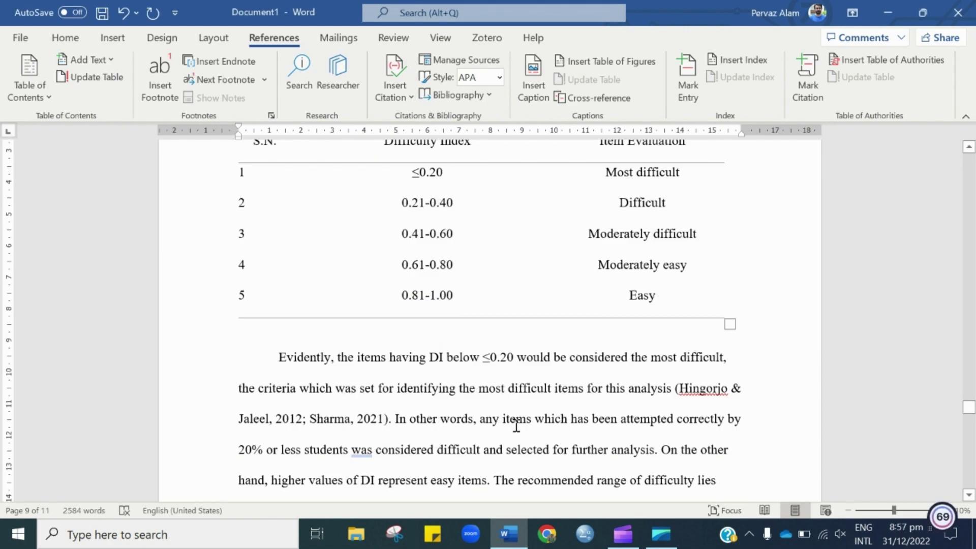
scroll(517, 425, down, 8)
scroll(497, 344, down, 3)
scroll(493, 337, down, 3)
scroll(496, 333, down, 3)
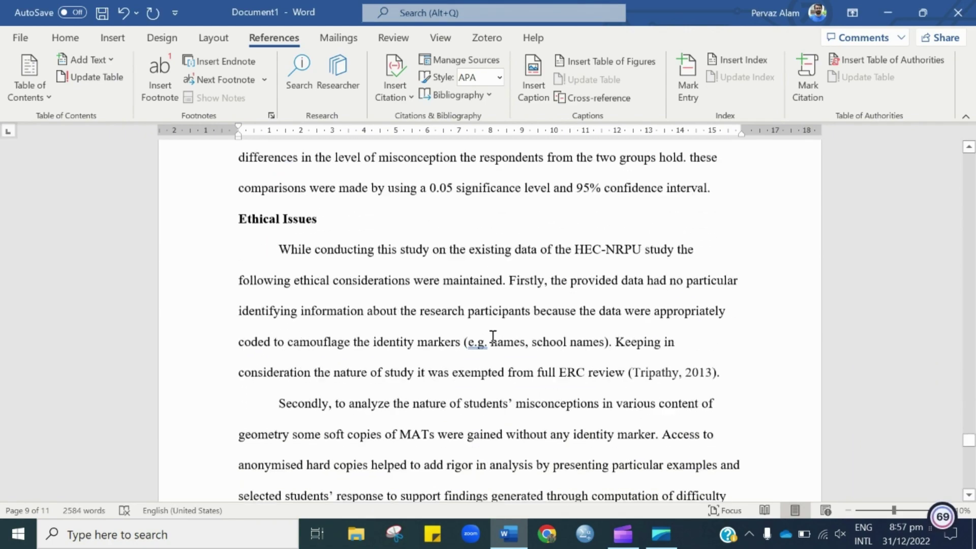
scroll(501, 331, down, 3)
scroll(499, 332, up, 3)
scroll(507, 360, up, 5)
scroll(508, 360, up, 5)
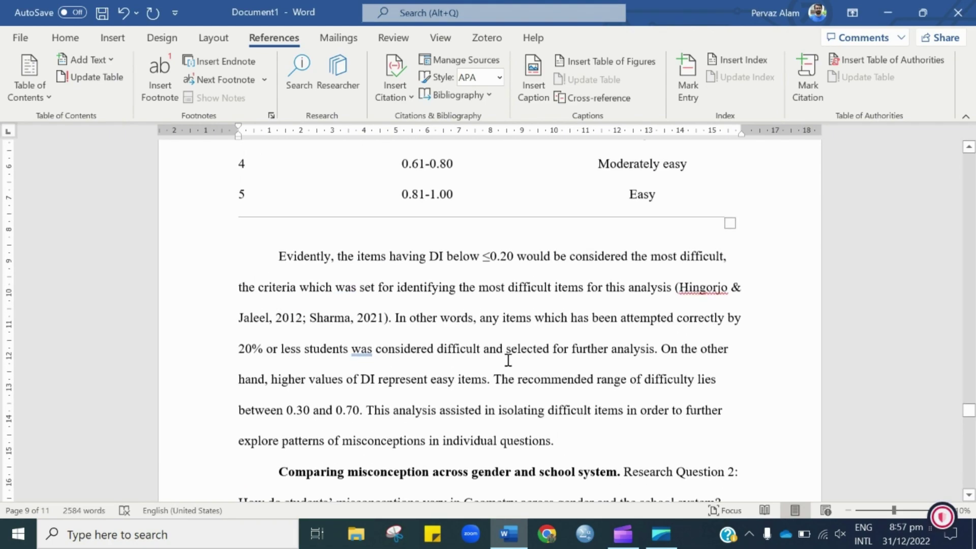
scroll(508, 360, up, 3)
scroll(508, 360, up, 3)
scroll(508, 360, up, 5)
scroll(508, 360, up, 5)
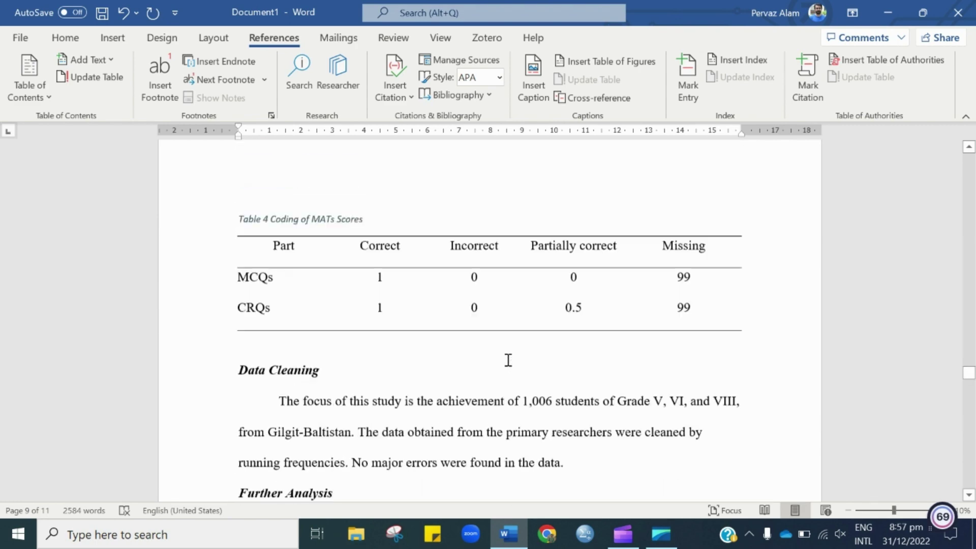
scroll(508, 360, up, 3)
scroll(508, 359, up, 3)
scroll(508, 360, up, 5)
scroll(508, 360, up, 5)
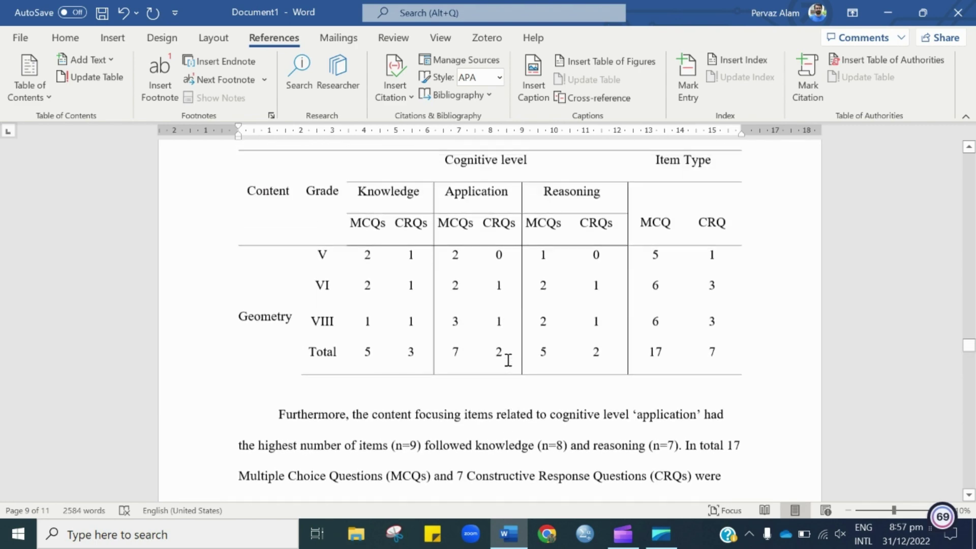
scroll(508, 360, up, 3)
scroll(508, 360, up, 5)
scroll(507, 360, up, 3)
scroll(507, 360, down, 1)
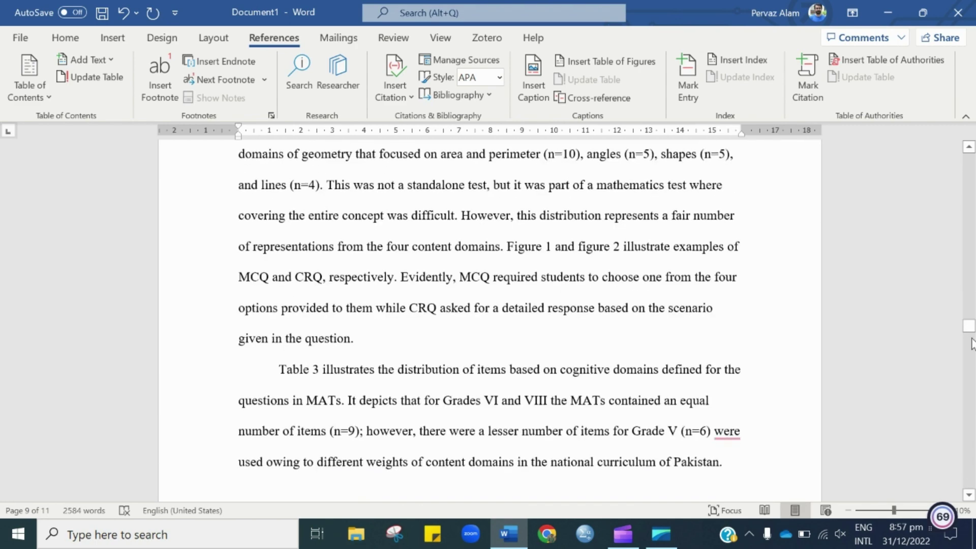
scroll(508, 360, down, 10)
scroll(508, 360, down, 10)
Step: Return to the Introduction heading on page 1 of the chapter
mouse_move(969, 438)
mouse_down()
mouse_move(972, 407)
mouse_move(971, 478)
mouse_move(967, 413)
mouse_up()
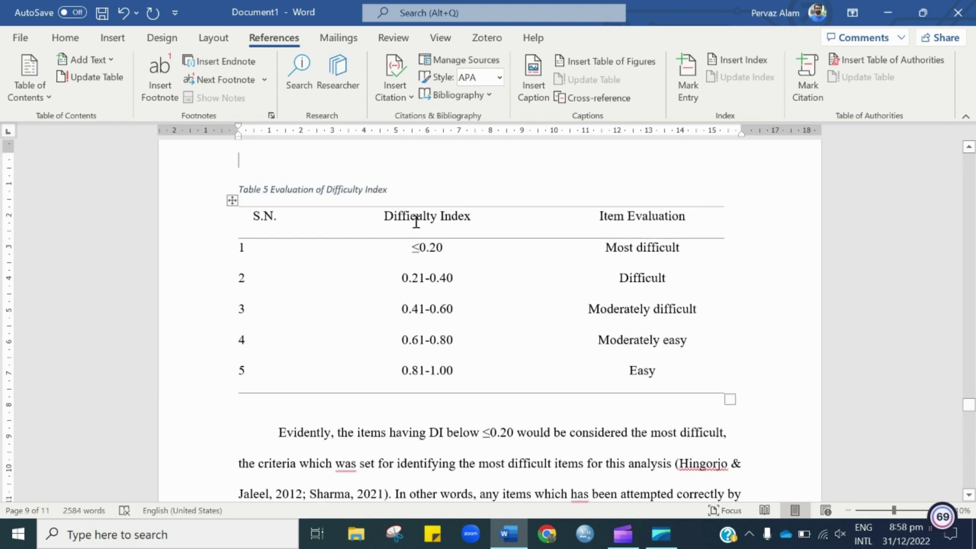
ctrl+scroll(340, 220, up, 2)
ctrl+scroll(324, 203, up, 1)
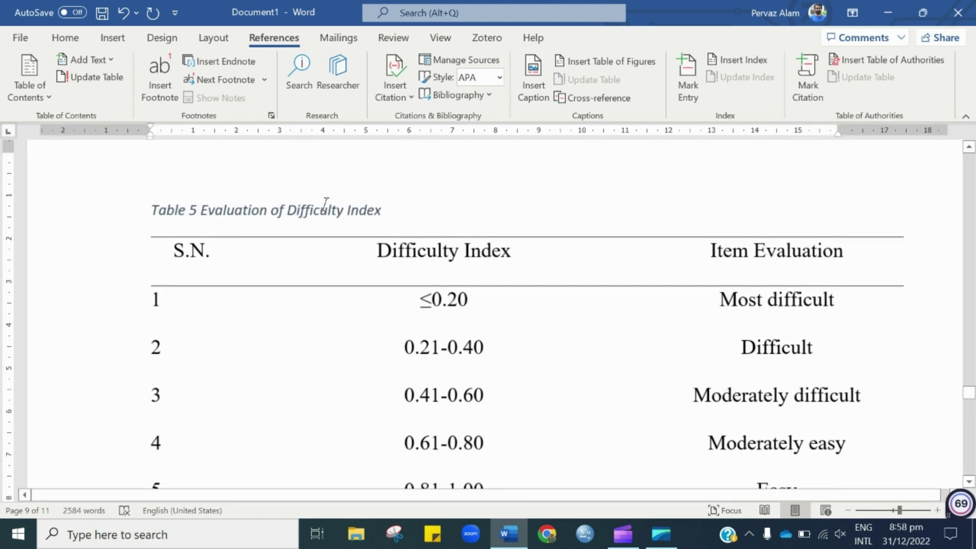
ctrl+scroll(324, 205, down, 1)
ctrl+scroll(323, 205, down, 1)
scroll(971, 312, up, 3)
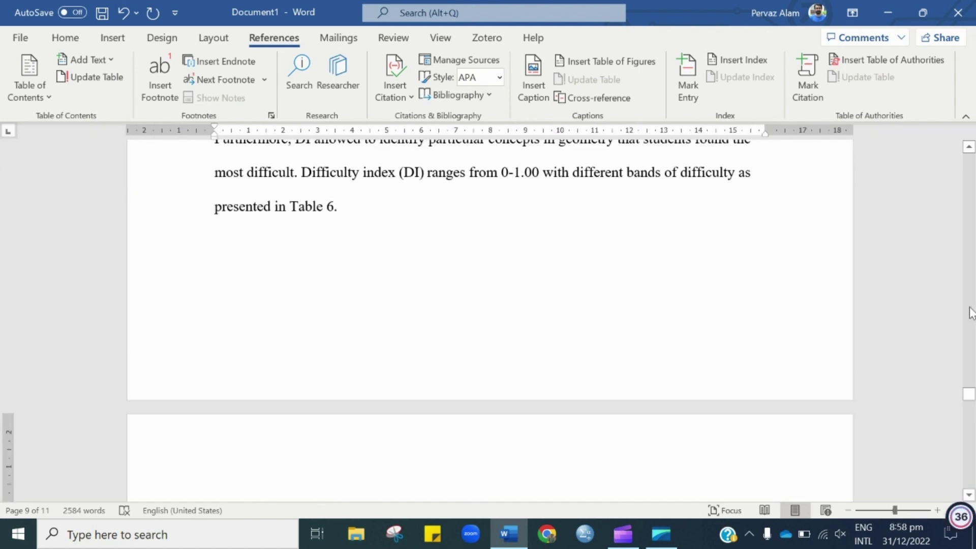
scroll(971, 312, up, 4)
scroll(971, 312, up, 3)
ctrl+scroll(256, 168, up, 1)
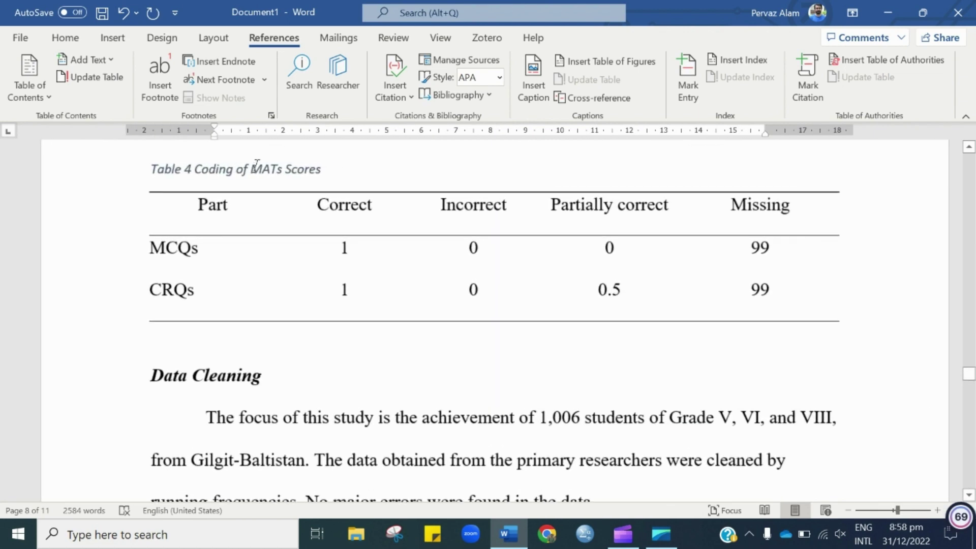
ctrl+scroll(256, 166, up, 1)
ctrl+scroll(257, 166, down, 1)
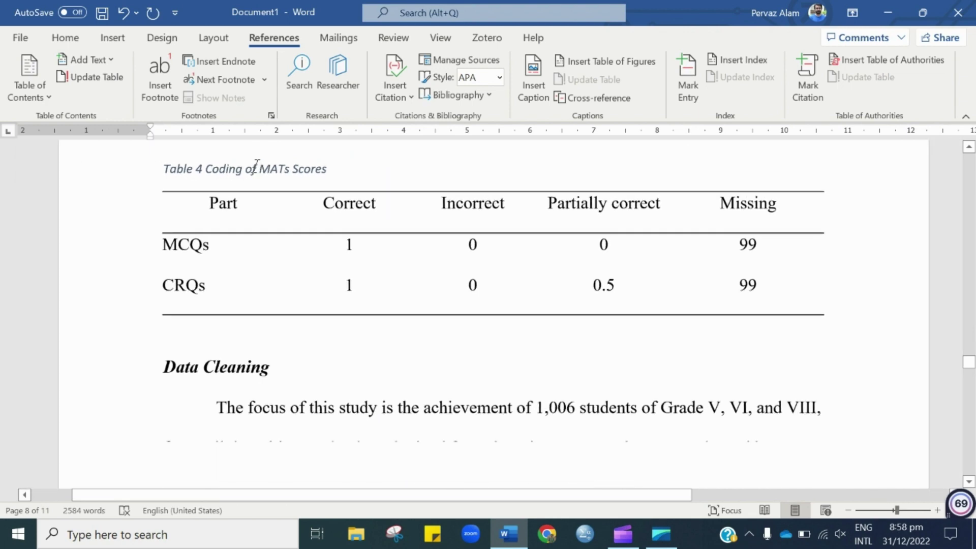
ctrl+scroll(743, 266, down, 1)
scroll(972, 318, up, 3)
scroll(972, 317, up, 3)
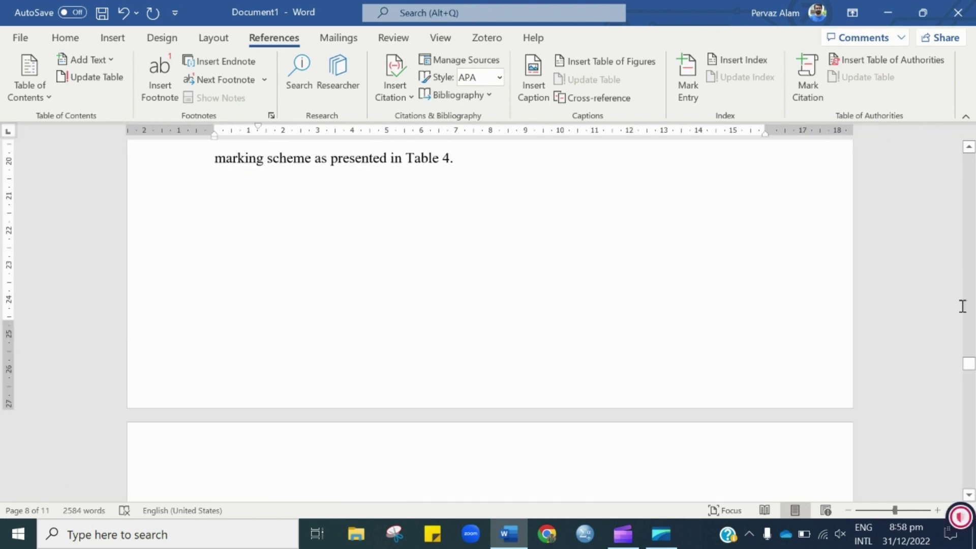
scroll(956, 313, up, 3)
scroll(969, 323, up, 3)
scroll(970, 324, up, 3)
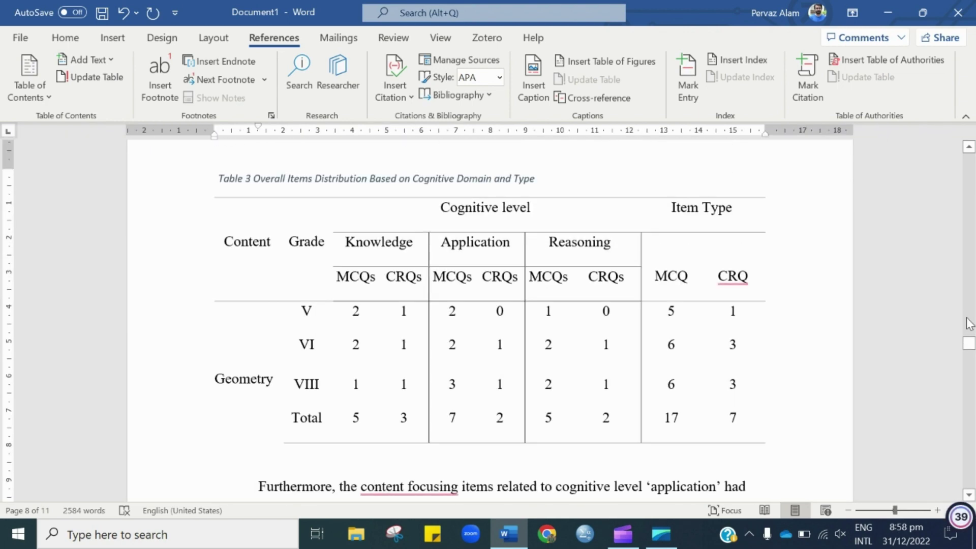
ctrl+scroll(355, 181, up, 2)
ctrl+scroll(359, 181, up, 2)
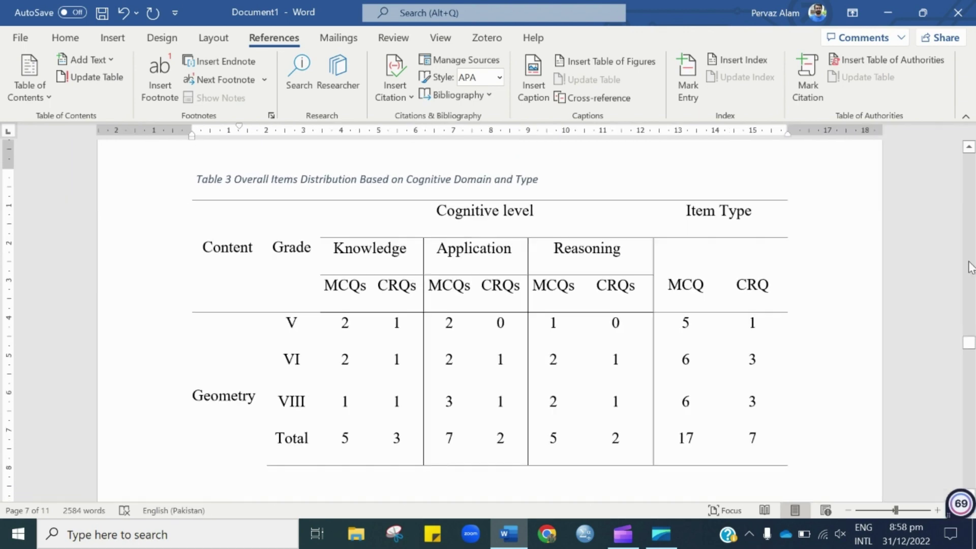
scroll(942, 293, up, 5)
drag(969, 309, 971, 198)
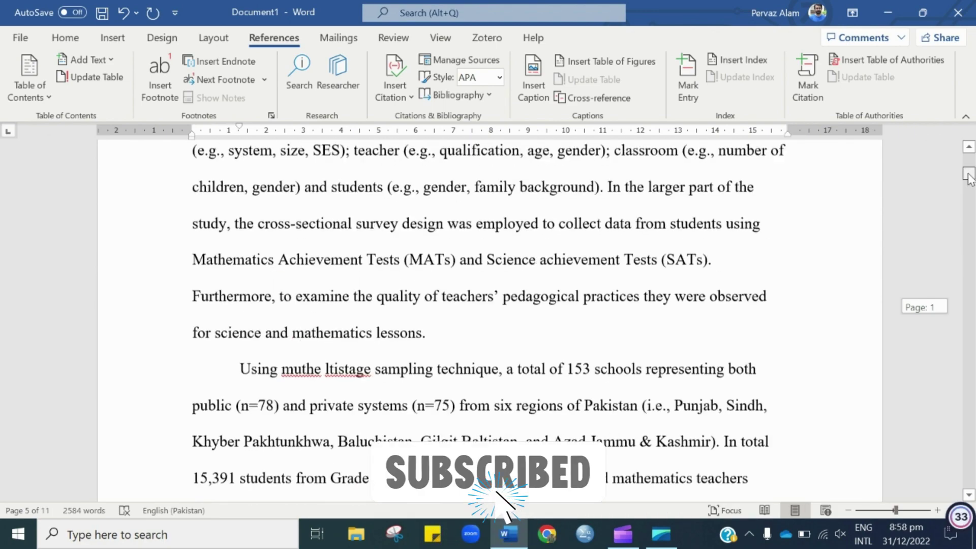
drag(971, 198, 969, 160)
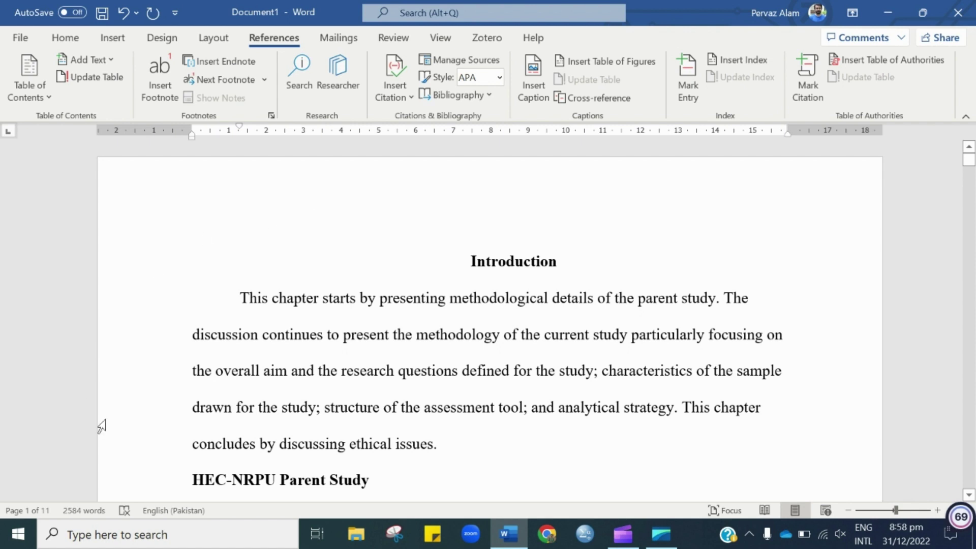
Step: Insert a Next Page section break before 'Introduction' to create a blank first page
click(65, 38)
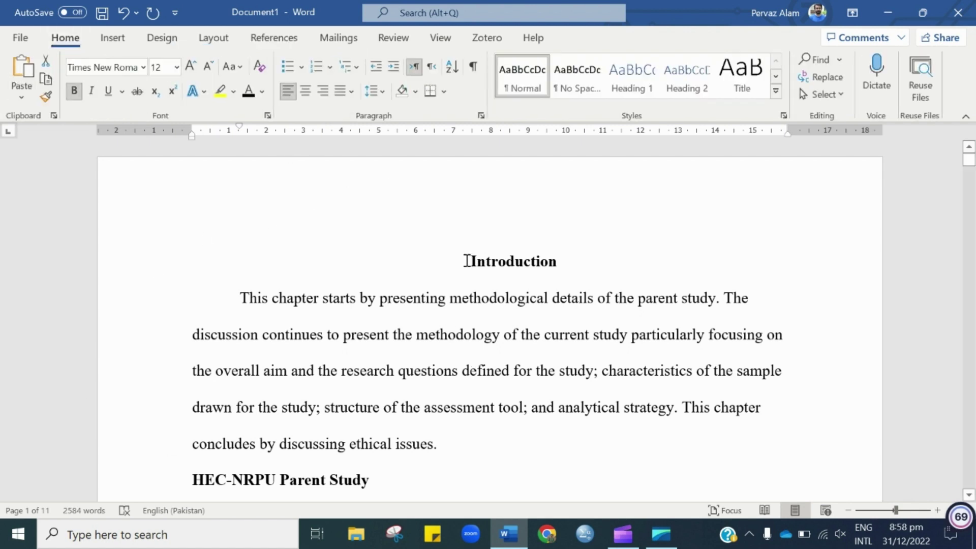
click(468, 261)
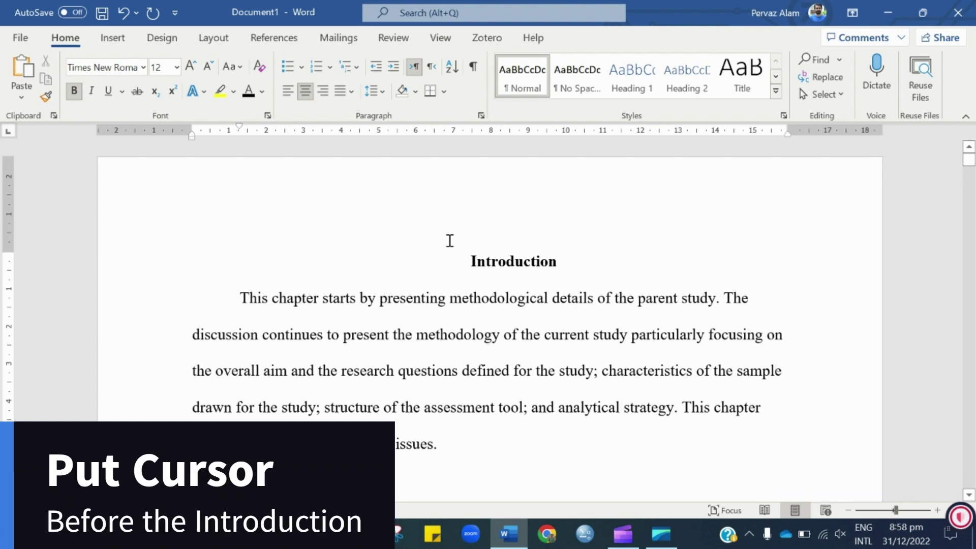
click(212, 41)
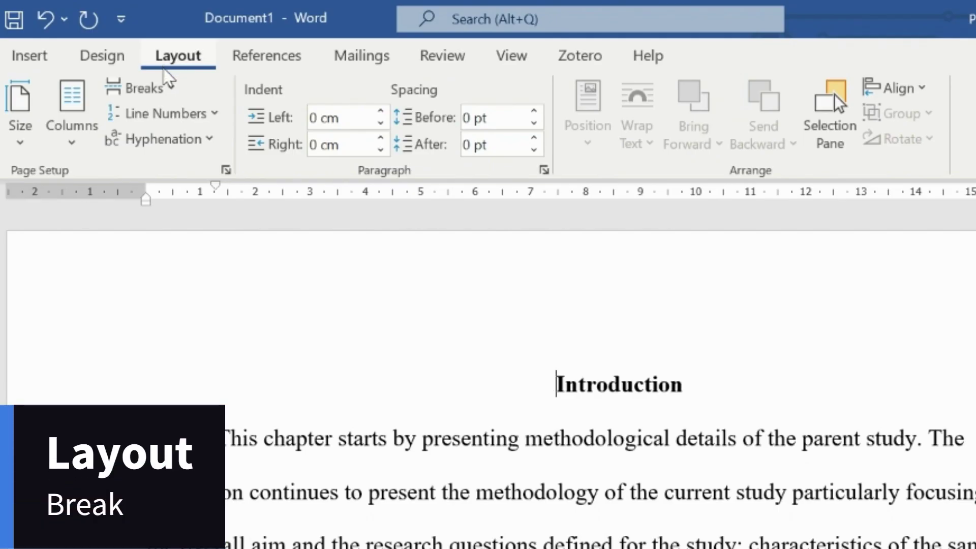
click(168, 89)
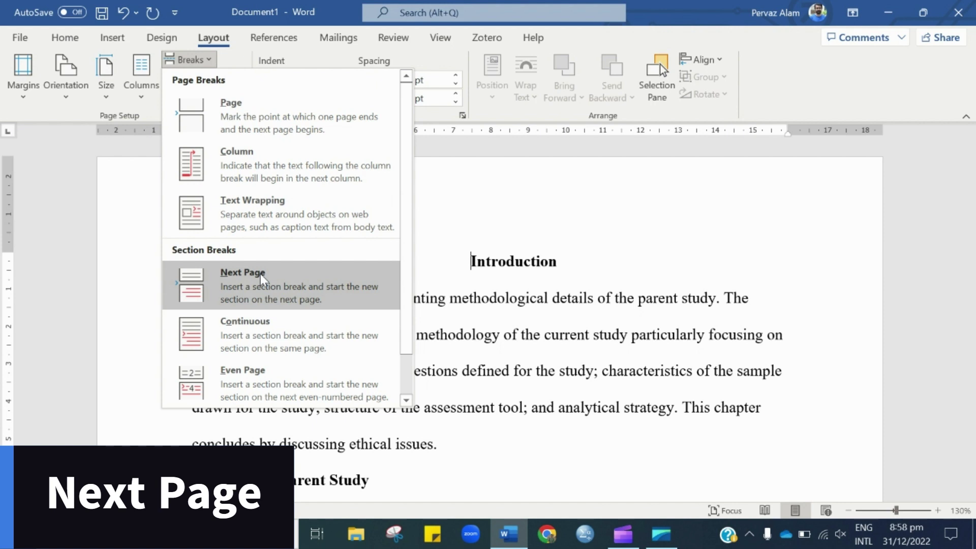
click(262, 278)
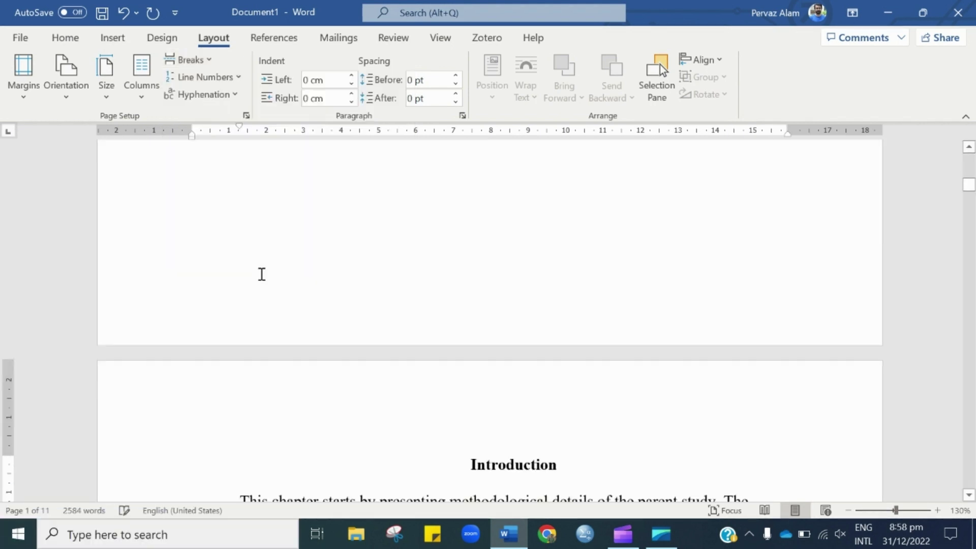
scroll(561, 405, up, 3)
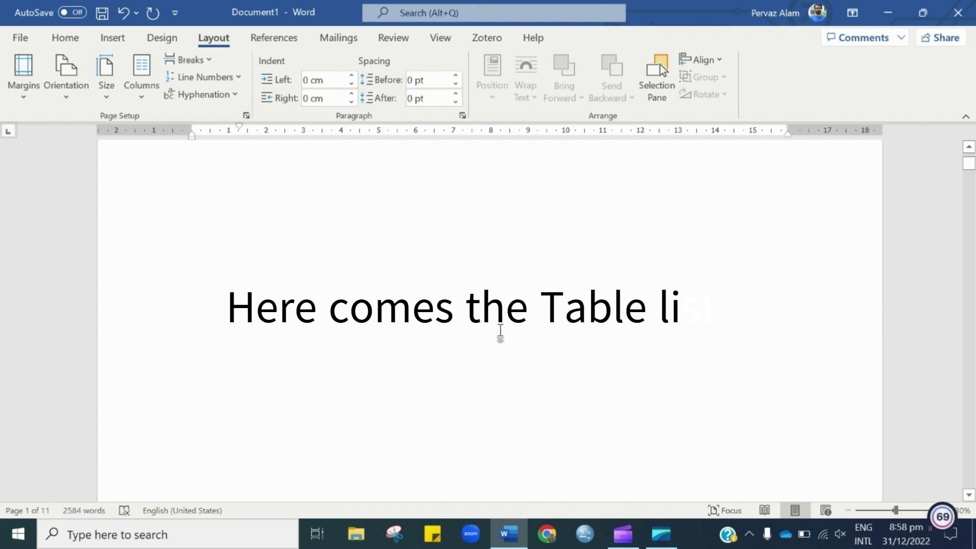
scroll(498, 332, down, 3)
scroll(497, 344, down, 2)
scroll(497, 344, down, 3)
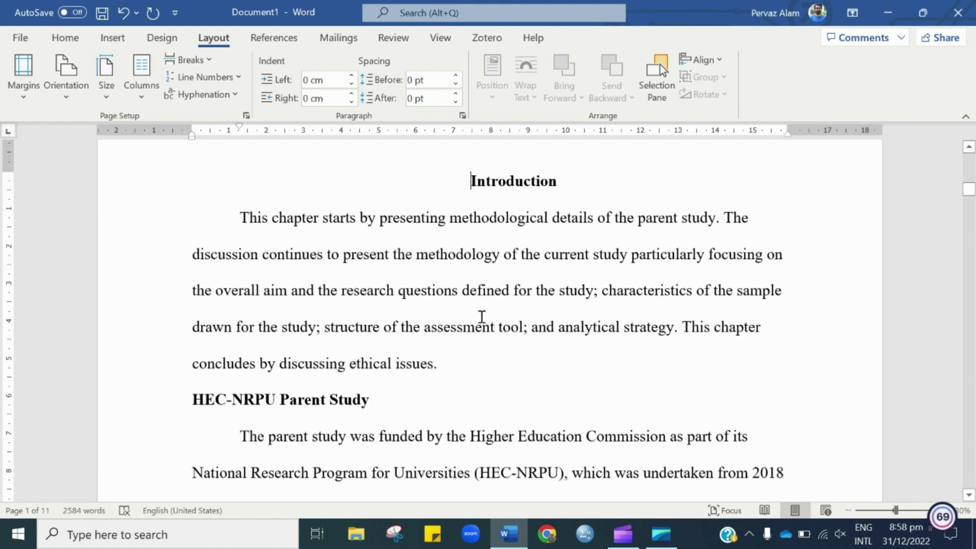
scroll(480, 312, up, 5)
scroll(480, 317, up, 5)
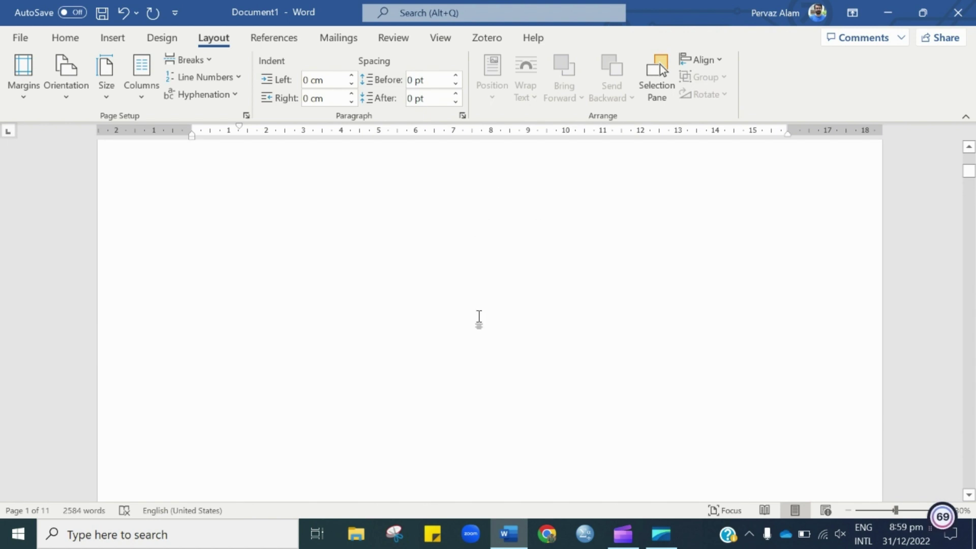
scroll(479, 319, up, 2)
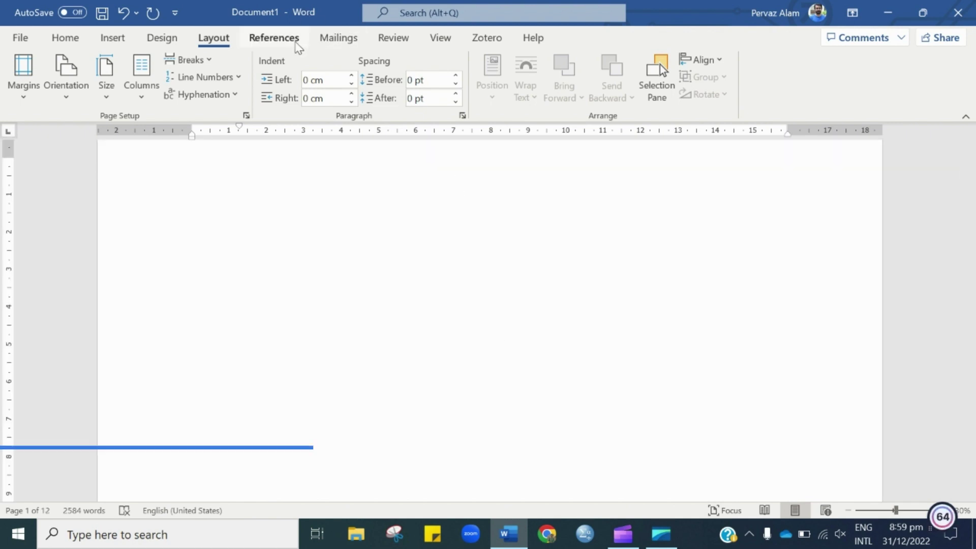
Step: Insert a table of figures using the Table caption label, listing Tables 1–5 with page numbers
click(297, 40)
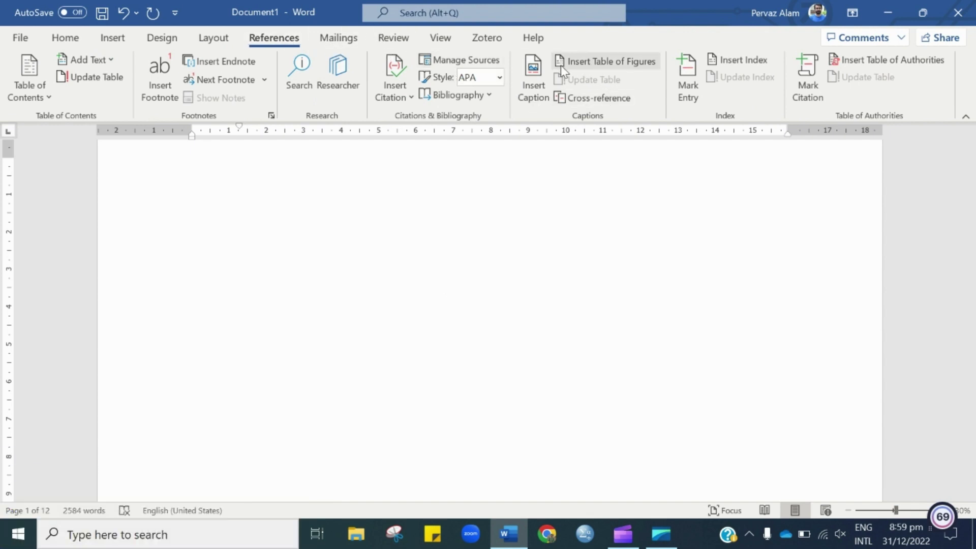
click(604, 65)
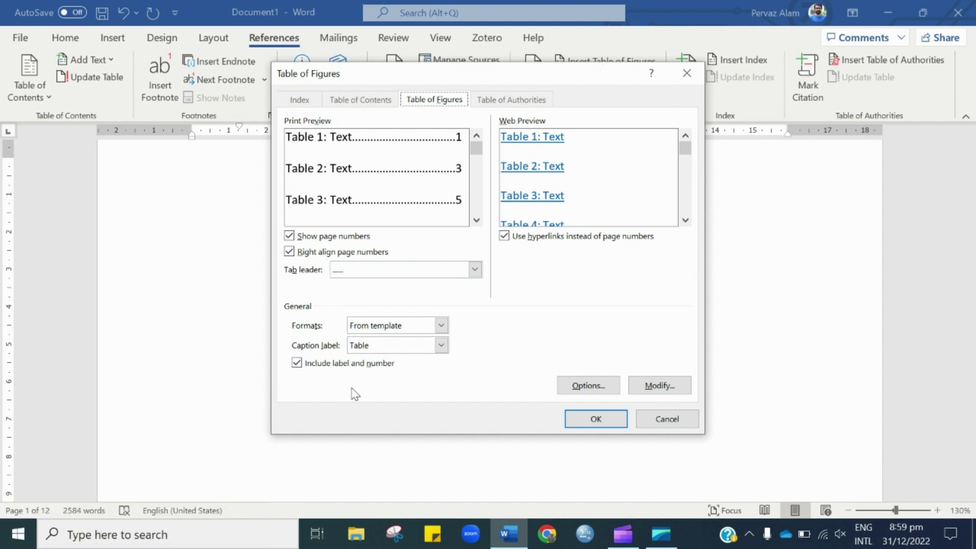
click(387, 347)
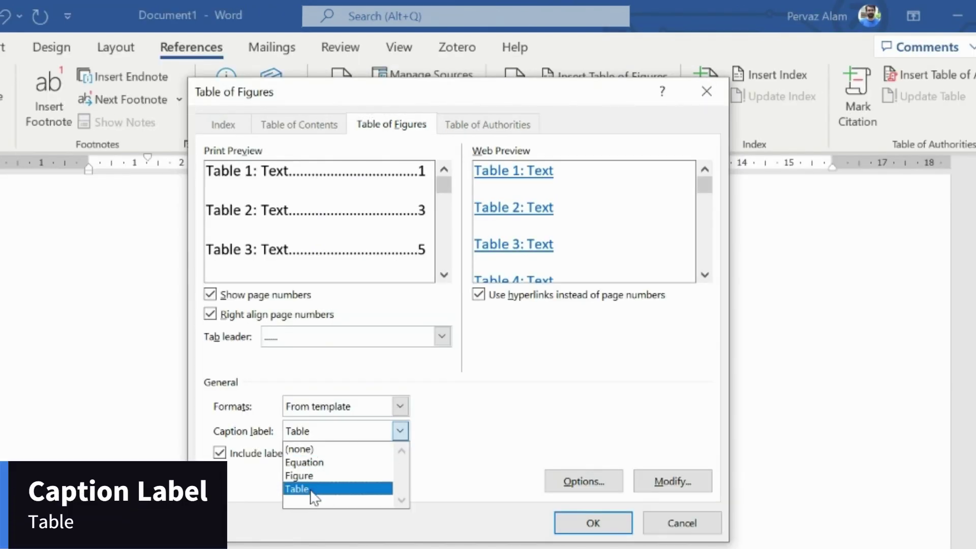
click(311, 489)
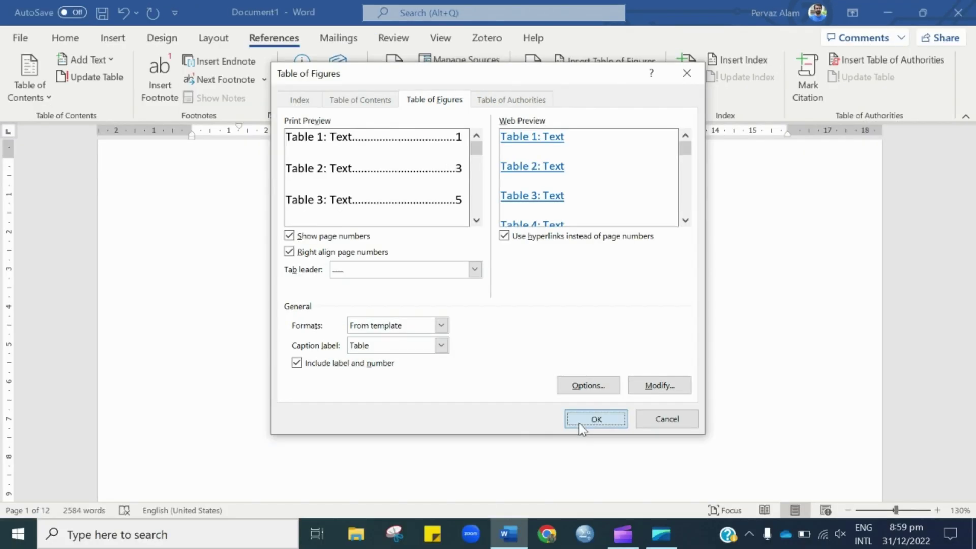
click(589, 522)
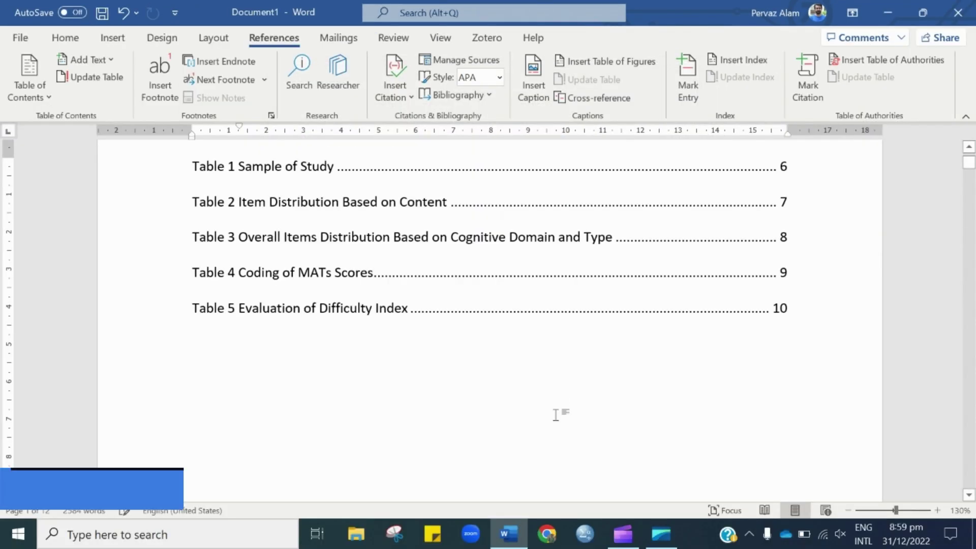
scroll(494, 358, up, 3)
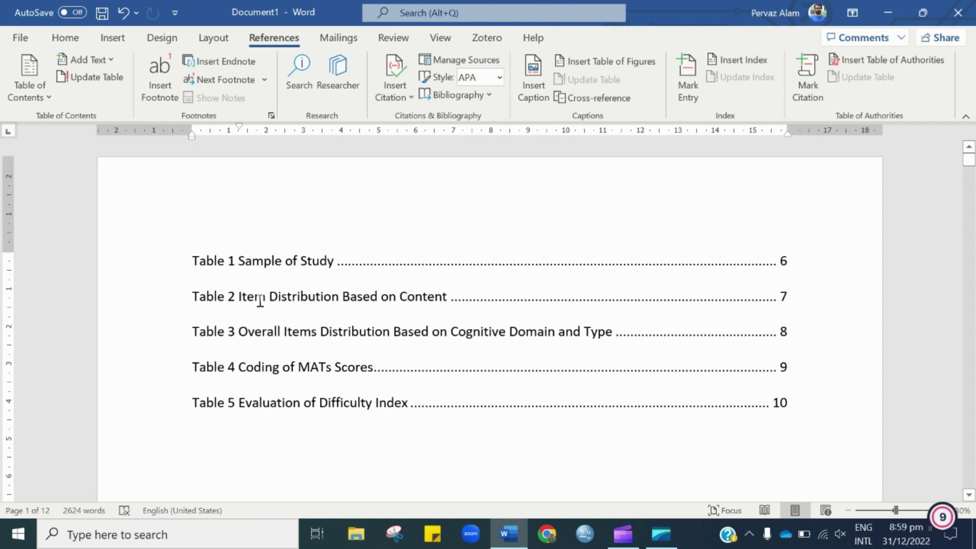
Step: Add a centred 'List of Table' heading above the list, then scroll to the Table 1 caption
click(195, 261)
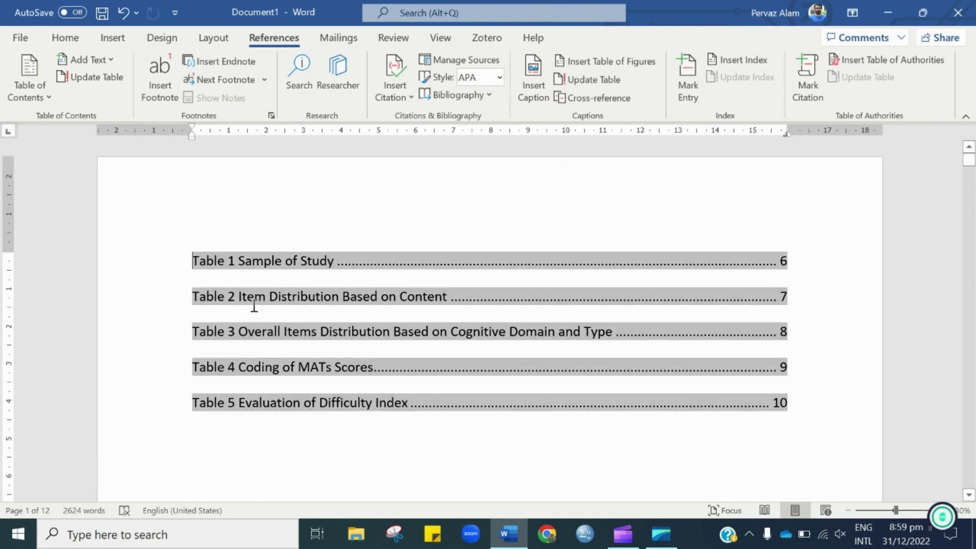
key(Return)
click(204, 271)
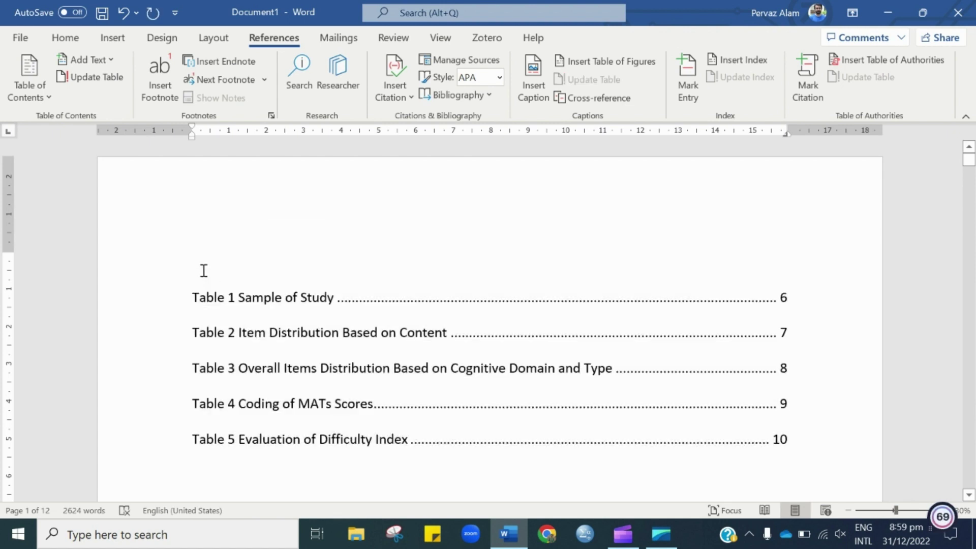
text(List of Table)
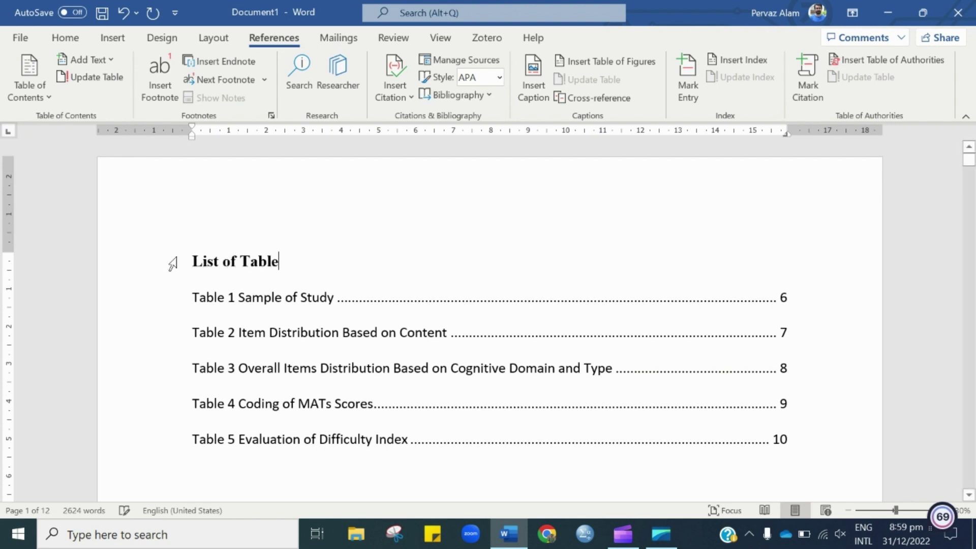
click(77, 41)
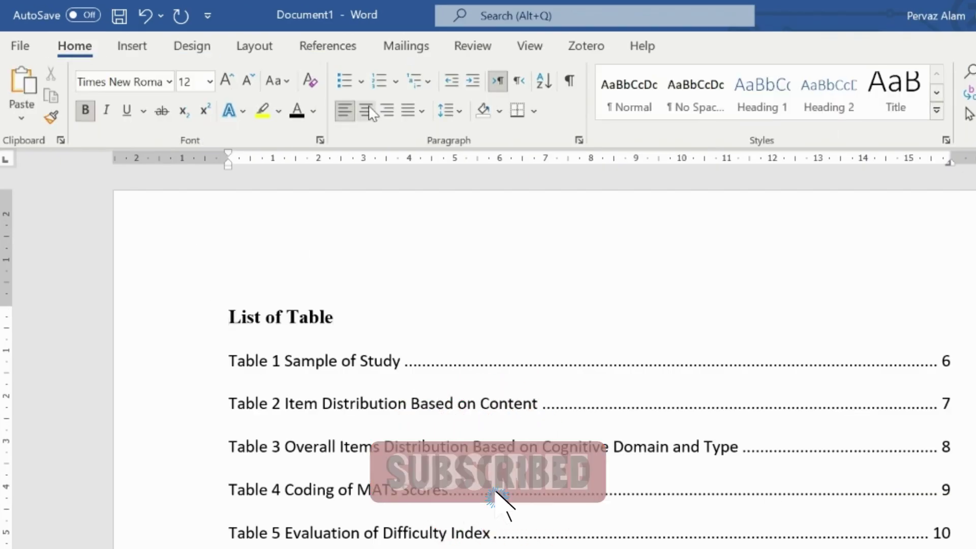
key(ctrl+e)
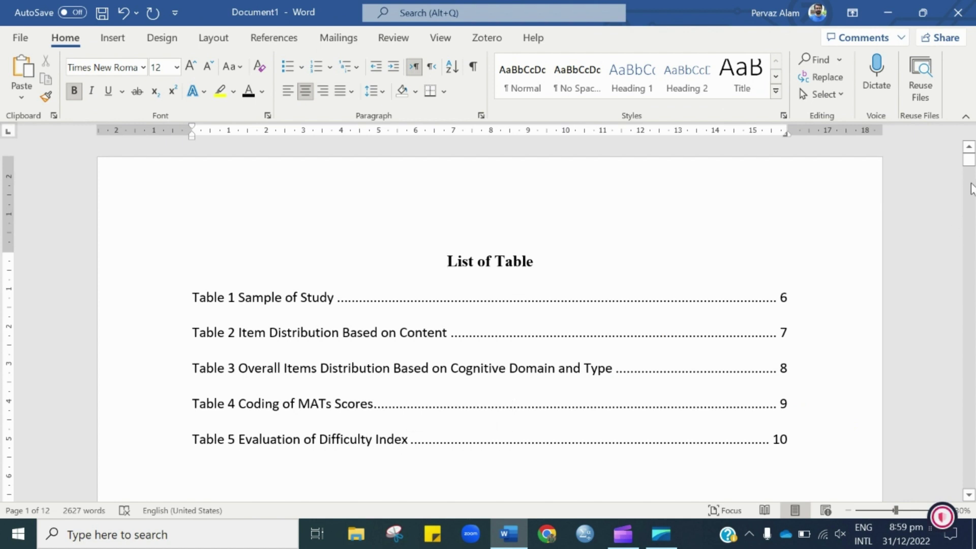
scroll(970, 168, down, 3)
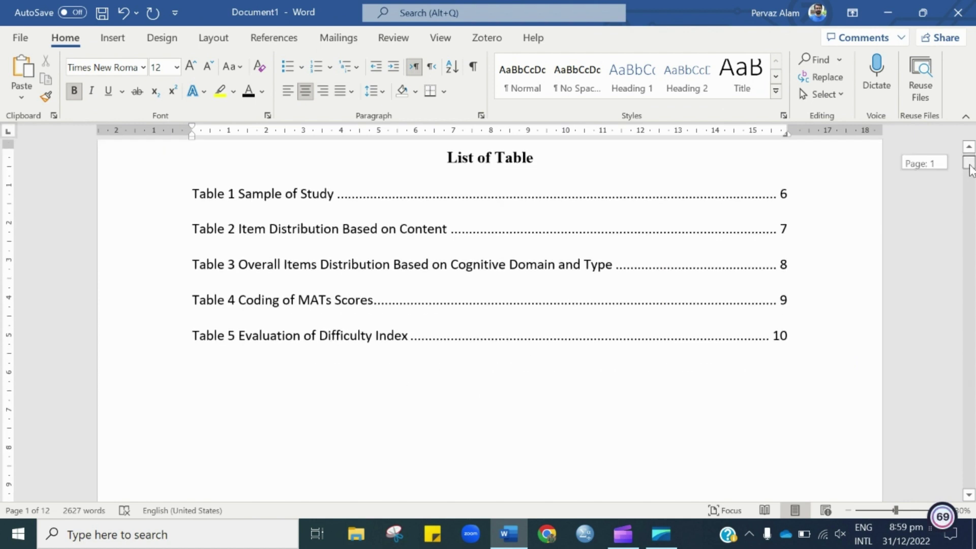
drag(970, 168, 969, 303)
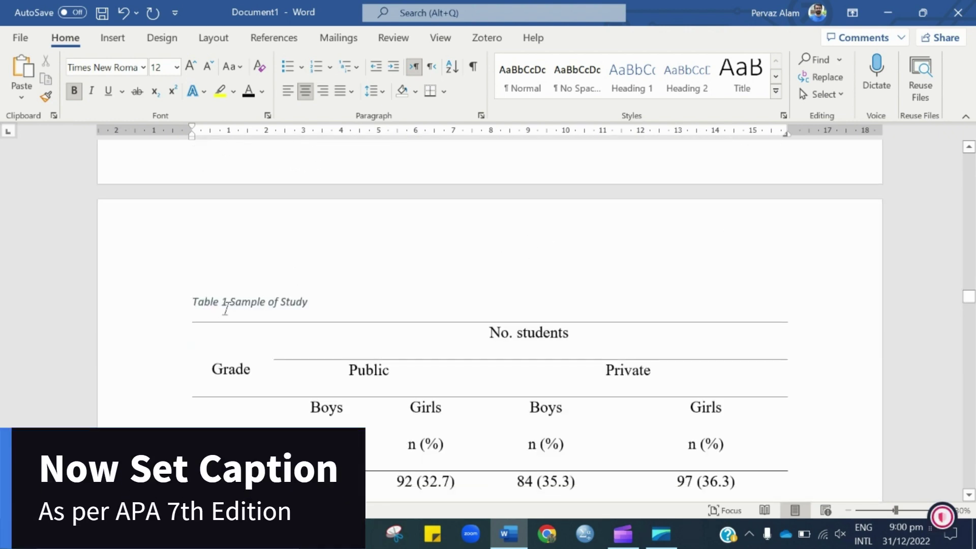
Step: Put 'Sample of Study' on its own line and make 'Table 1' bold 12 pt Times New Roman
click(229, 305)
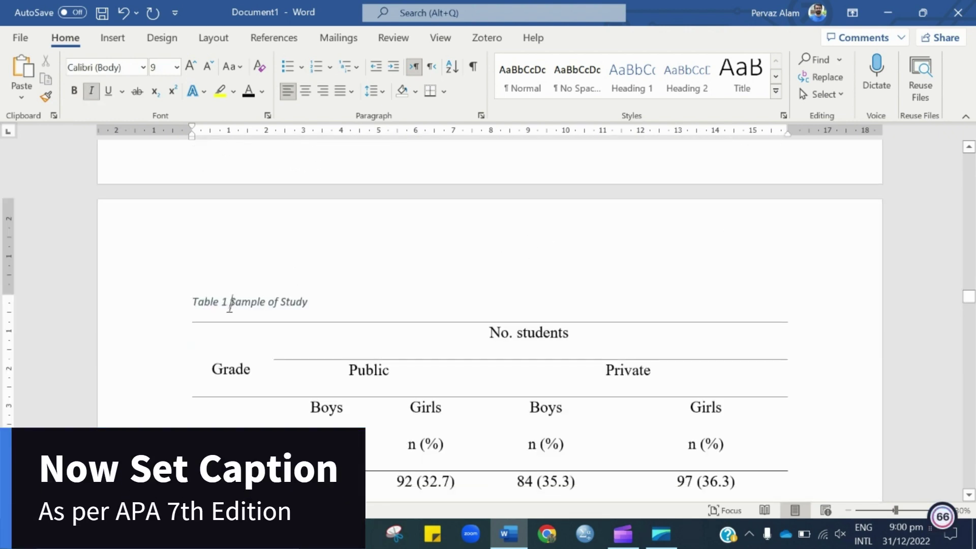
key(Return)
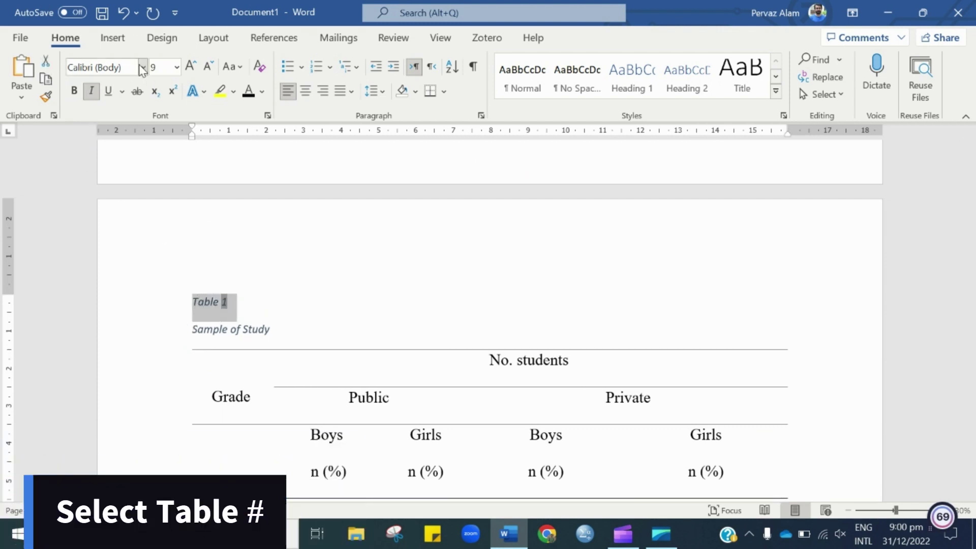
click(143, 67)
click(135, 152)
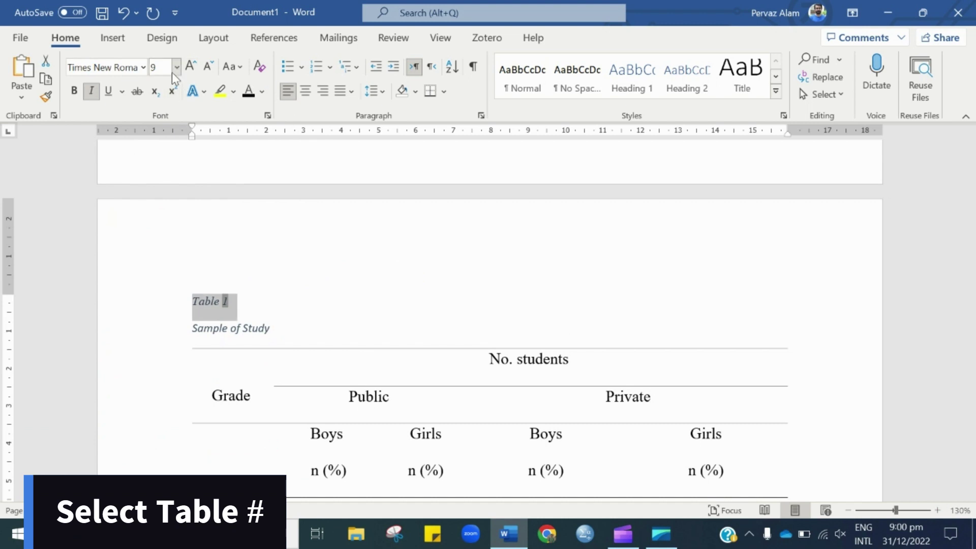
click(176, 67)
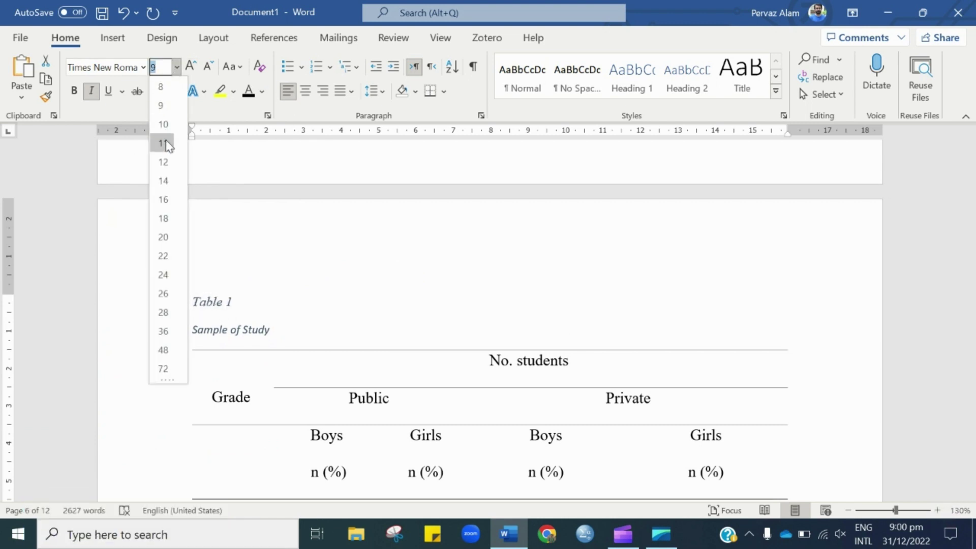
click(163, 162)
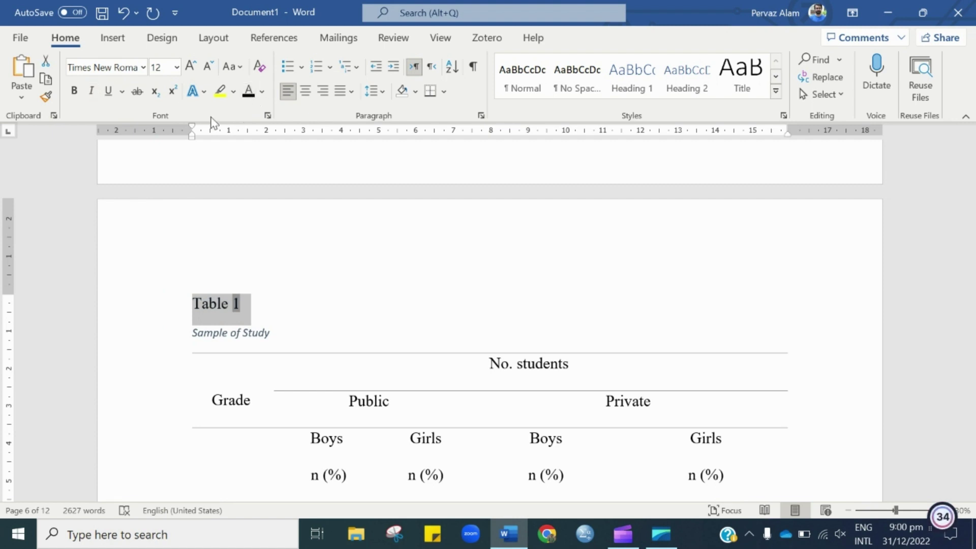
click(74, 90)
click(301, 275)
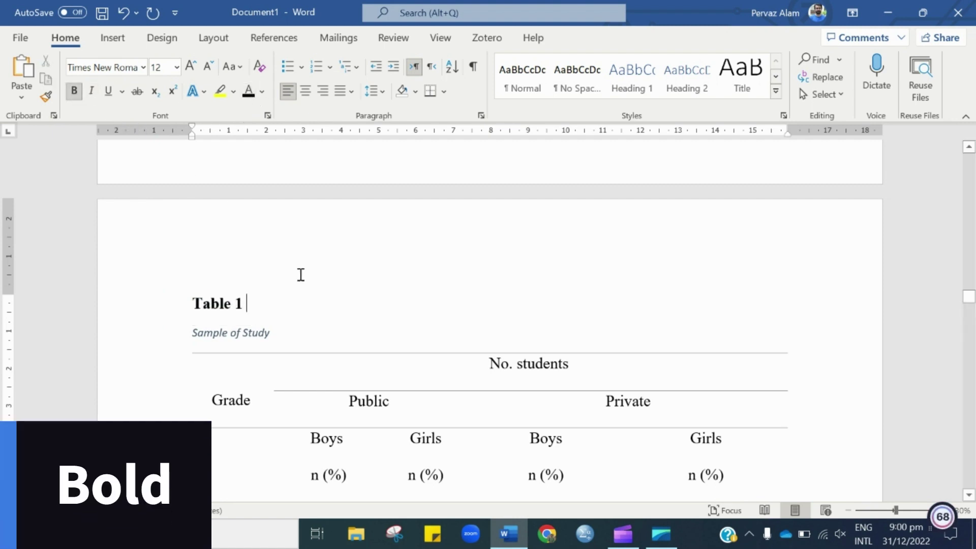
Step: Set the 'Sample of Study' title to 12 pt Times New Roman
drag(272, 337, 191, 335)
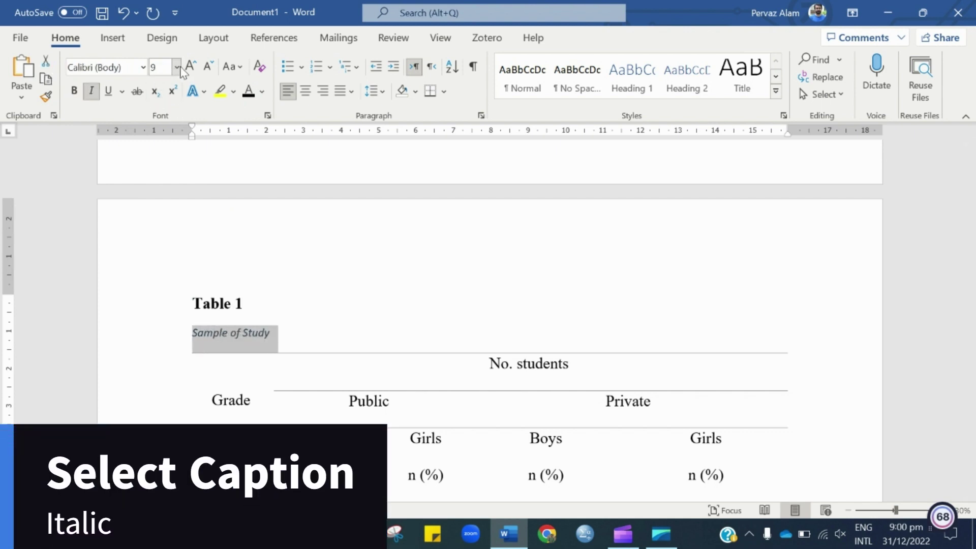
click(176, 67)
click(161, 162)
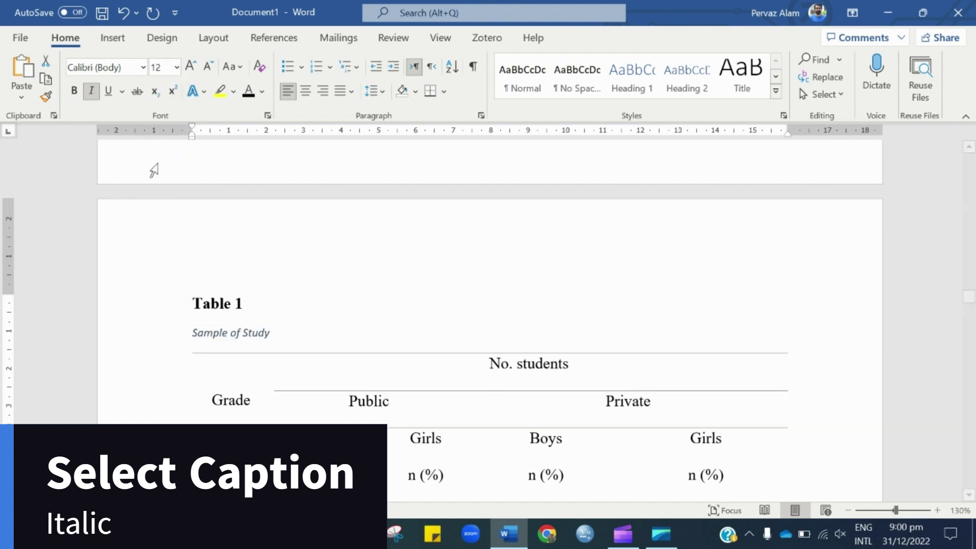
click(143, 67)
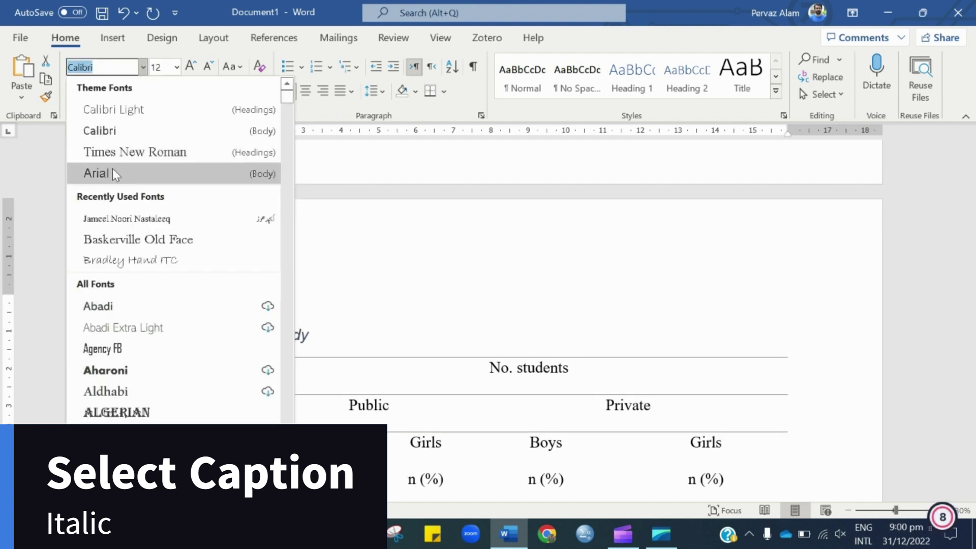
click(117, 148)
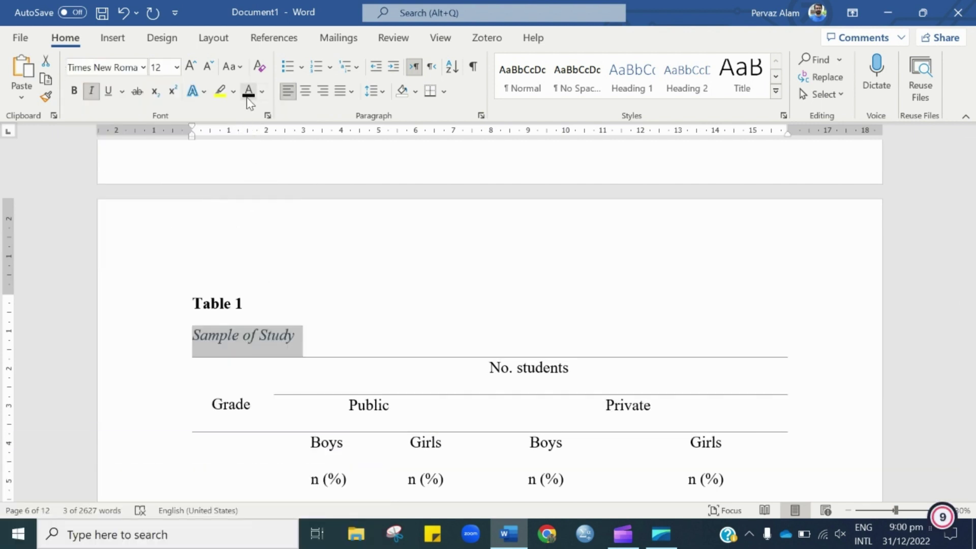
click(312, 303)
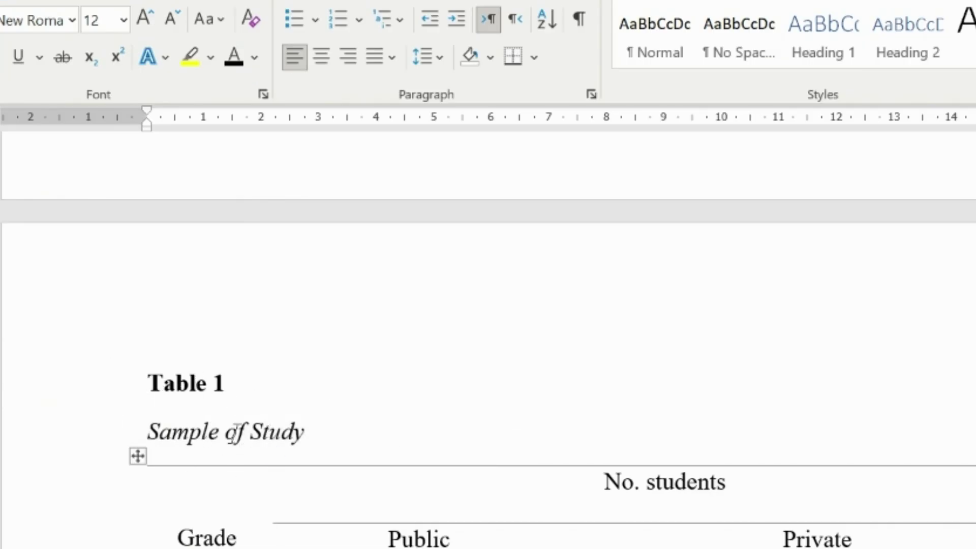
Step: Split the Table 2 caption onto two lines and set both to 12 pt Times New Roman
scroll(512, 331, down, 3)
scroll(512, 331, down, 5)
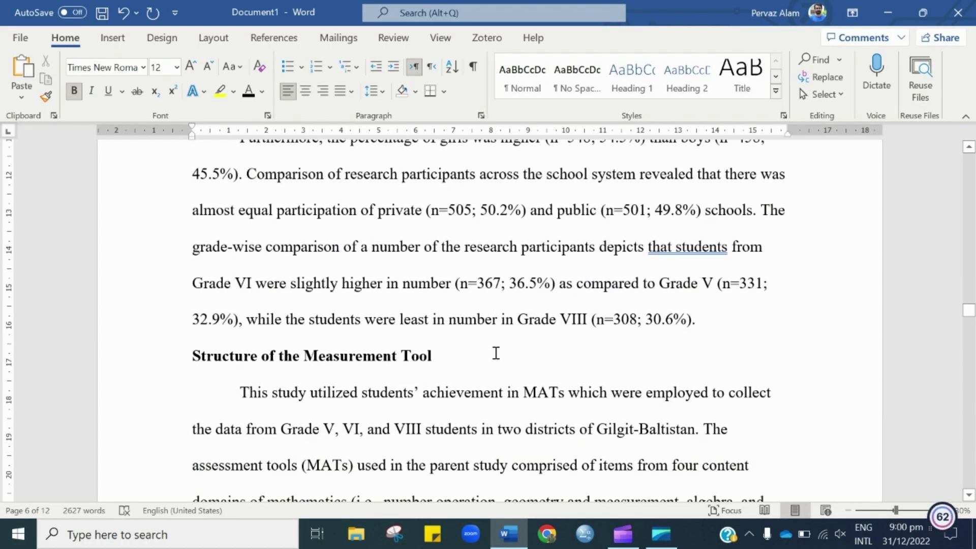
scroll(496, 353, down, 5)
scroll(496, 353, down, 5)
scroll(496, 353, up, 1)
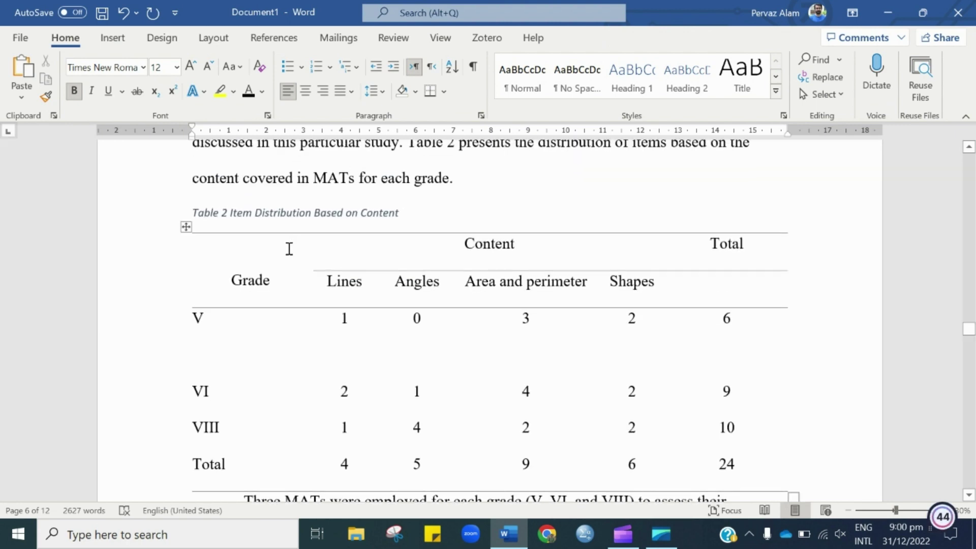
click(230, 213)
key(Return)
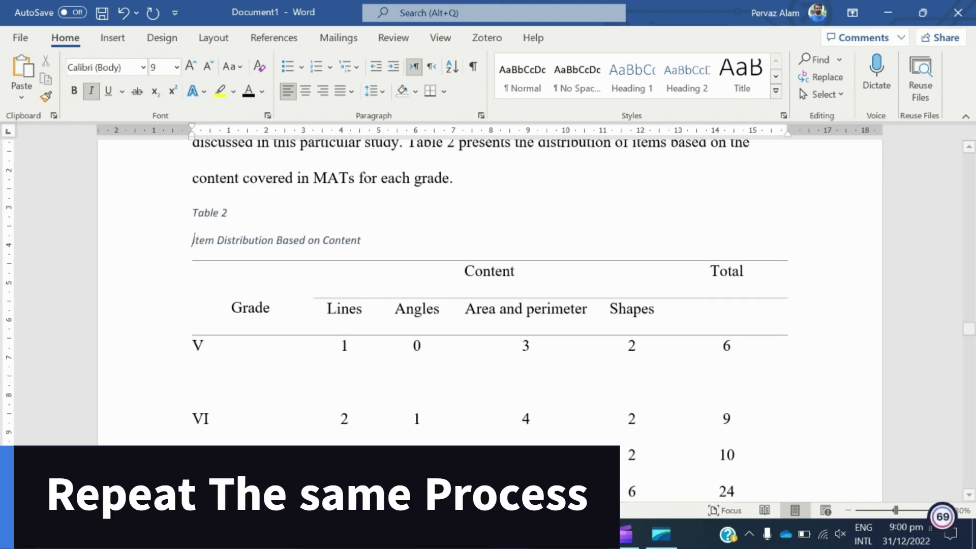
drag(257, 233, 276, 223)
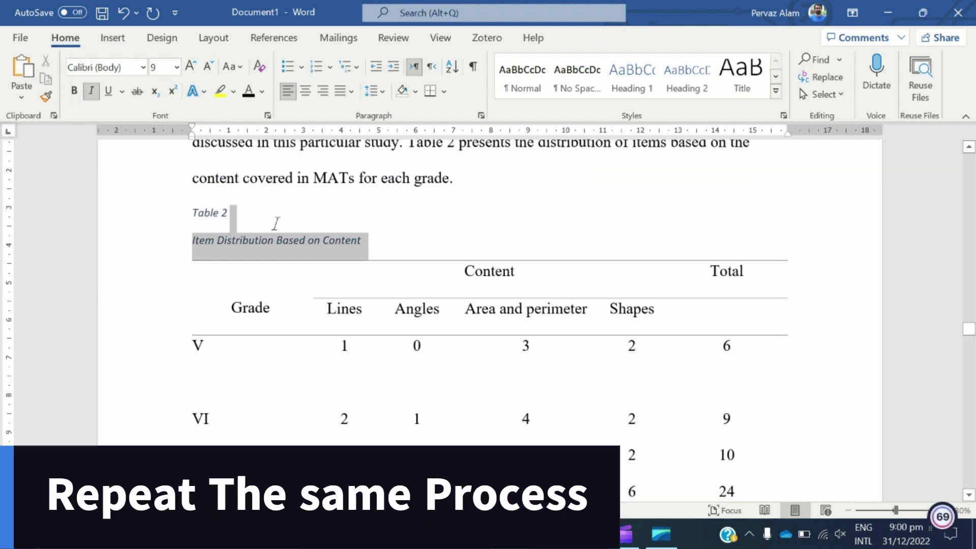
click(143, 67)
click(125, 150)
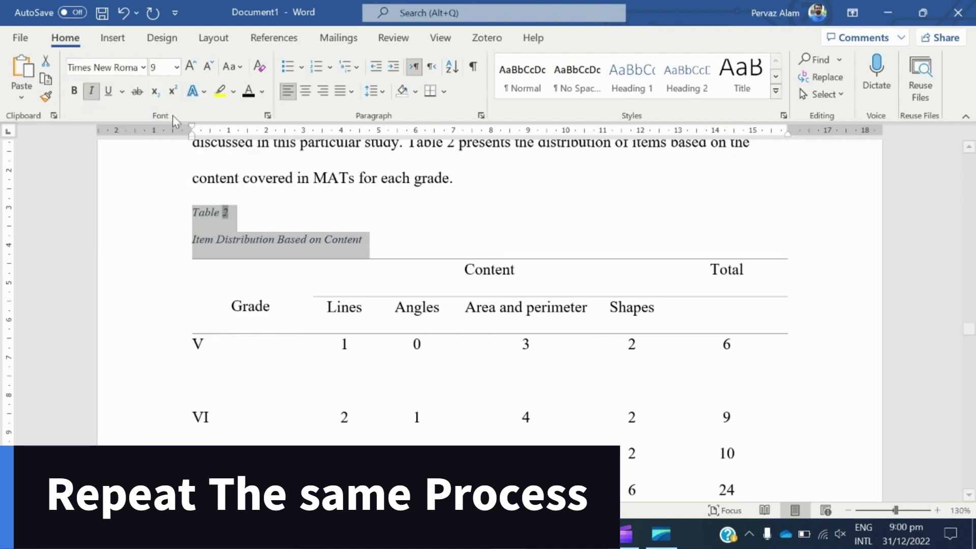
click(177, 68)
click(162, 175)
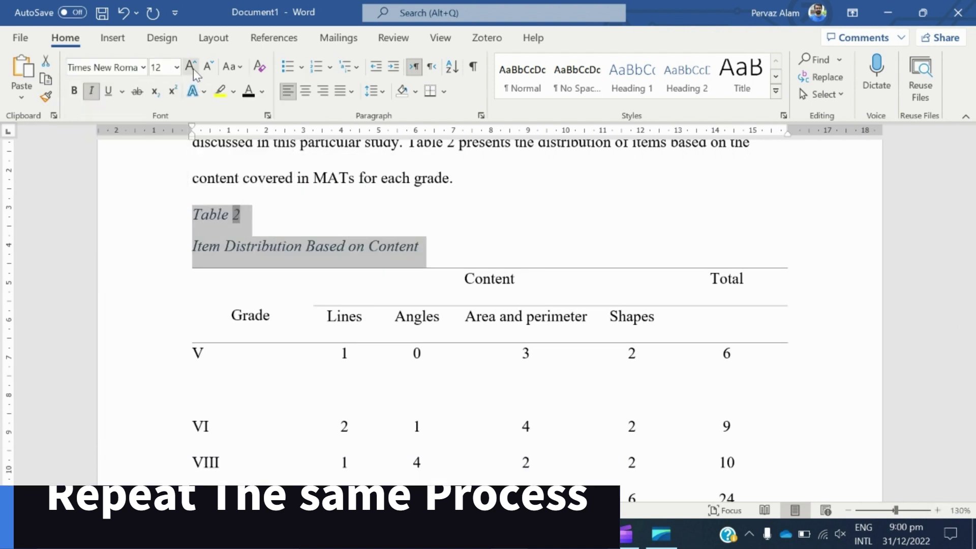
Step: Remove italics from 'Table 2' and italicize the 'Item Distribution Based on Content' title
click(90, 97)
drag(251, 208, 193, 214)
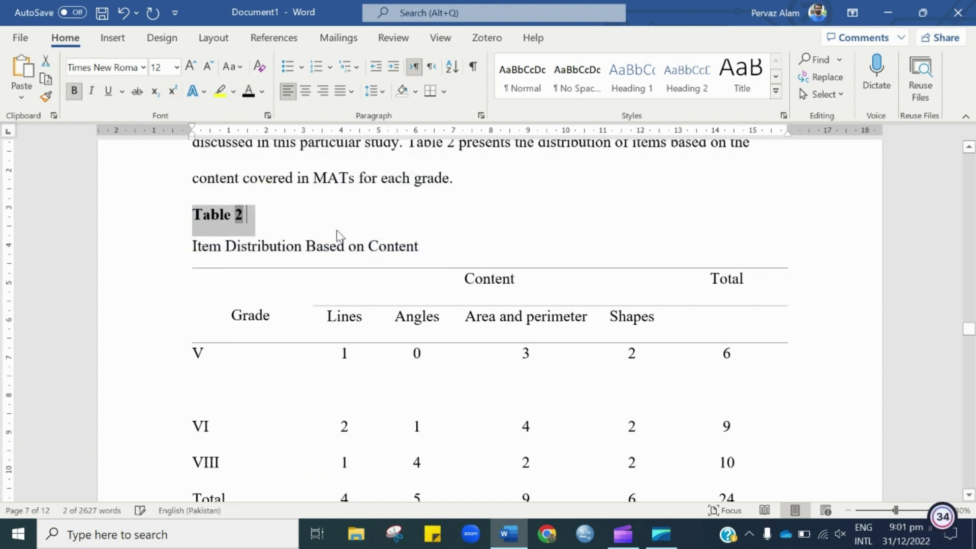
drag(430, 245, 273, 243)
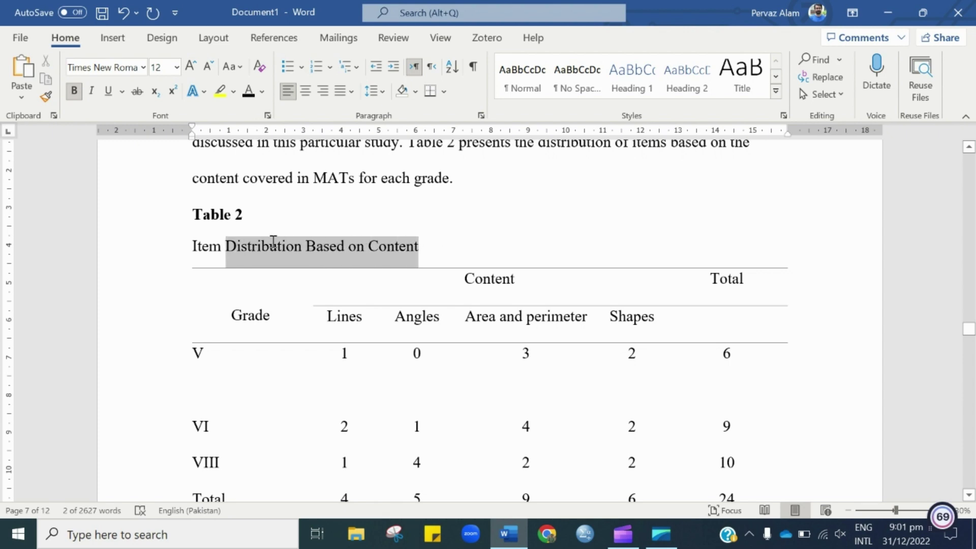
click(91, 94)
click(435, 221)
scroll(501, 251, down, 2)
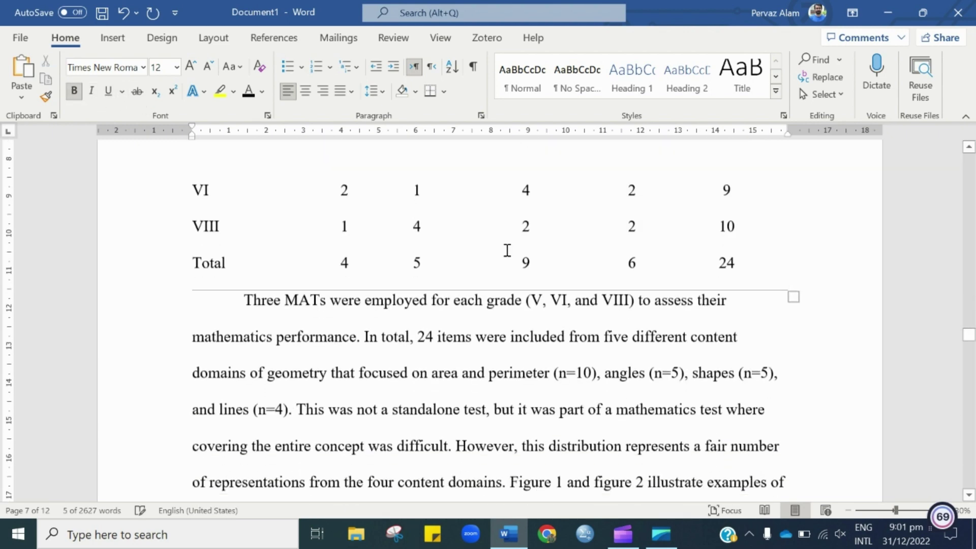
scroll(488, 308, down, 2)
scroll(432, 322, down, 3)
scroll(429, 323, down, 3)
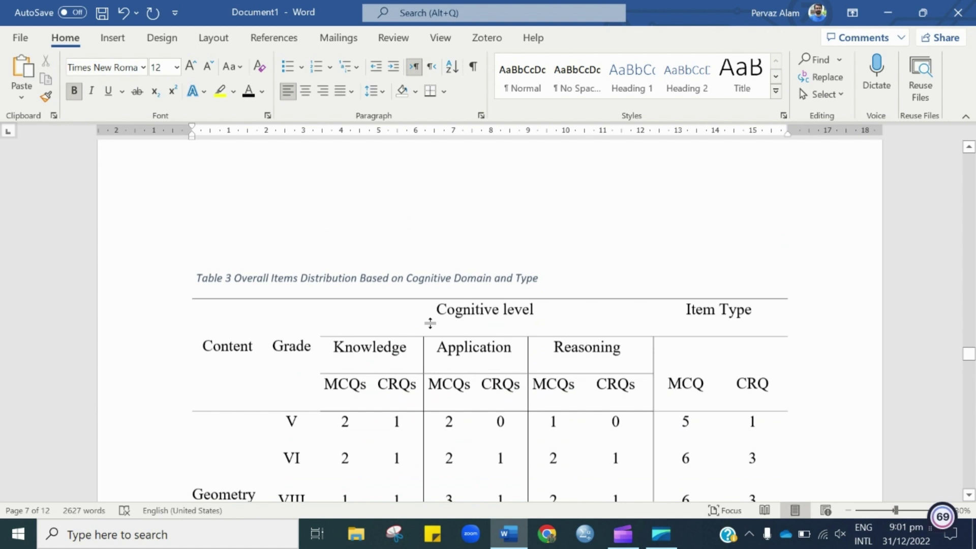
Step: Split the Table 3 caption onto two lines and set both to 12 pt Times New Roman
click(235, 266)
key(Return)
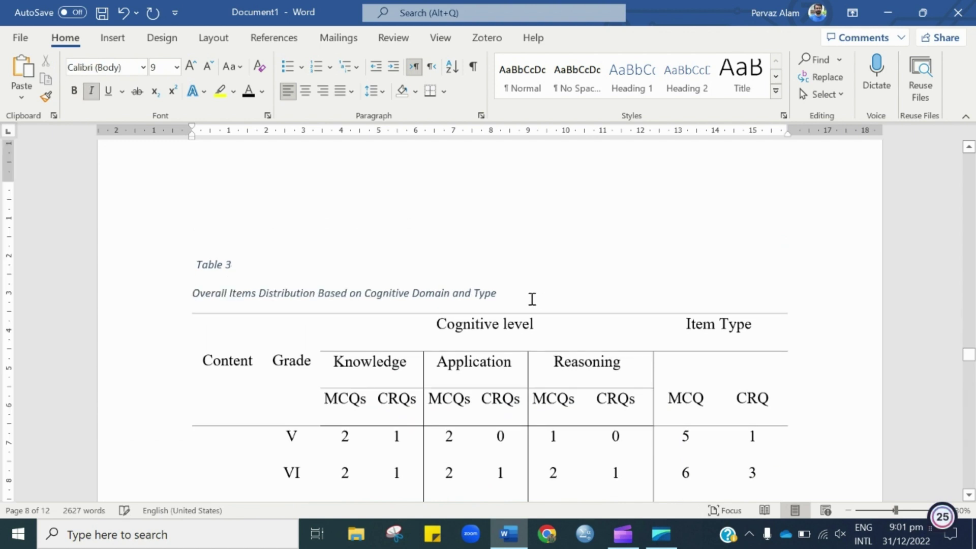
drag(530, 299, 196, 257)
click(143, 67)
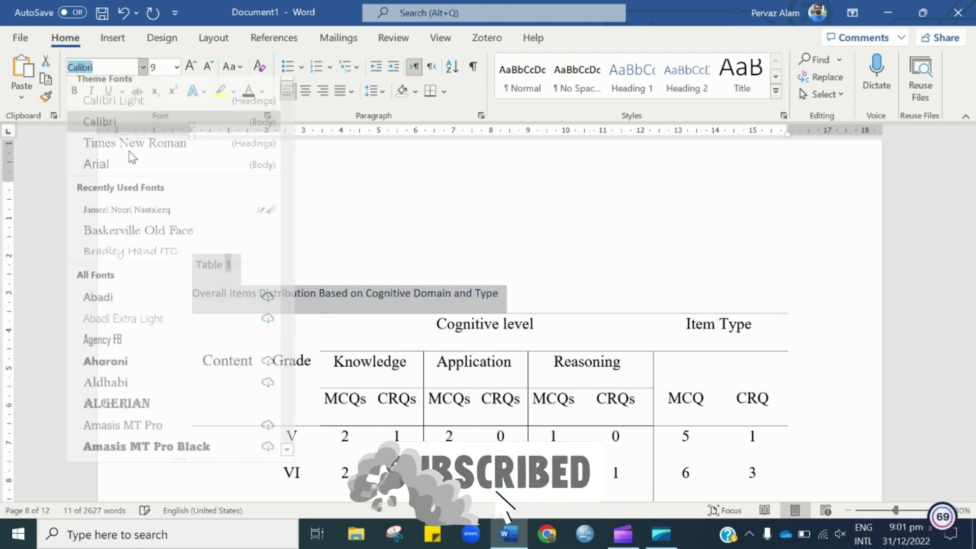
click(135, 153)
click(177, 67)
click(163, 168)
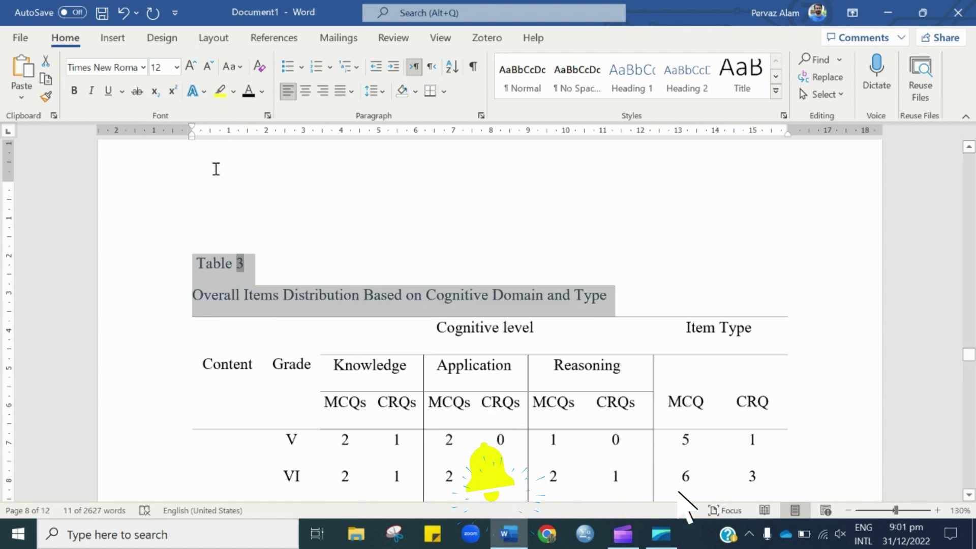
Step: Bold 'Table 3' and italicize the 'Overall Items Distribution Based on Cognitive Domain and Type' title
drag(257, 266, 193, 262)
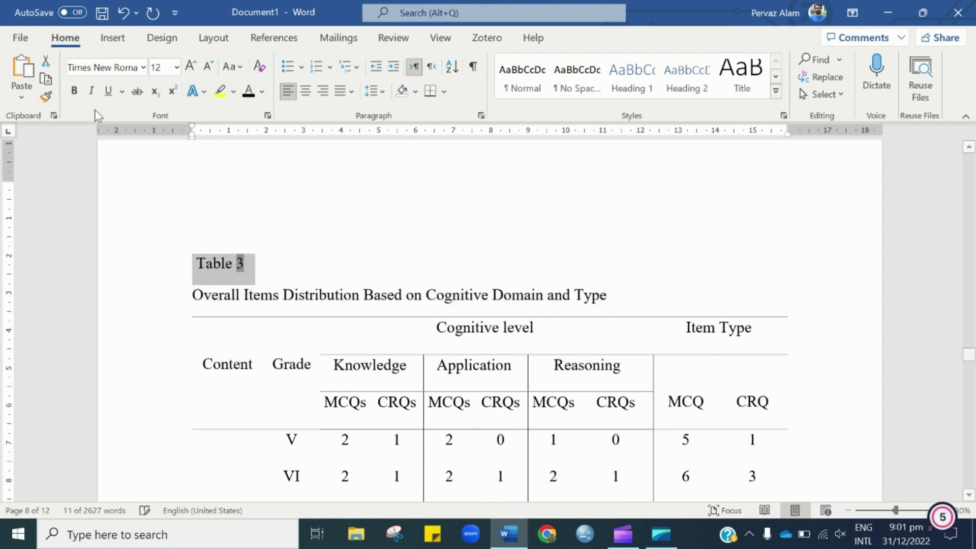
key(ctrl+b)
mouse_move(608, 295)
mouse_down()
mouse_move(174, 285)
mouse_move(189, 297)
mouse_up()
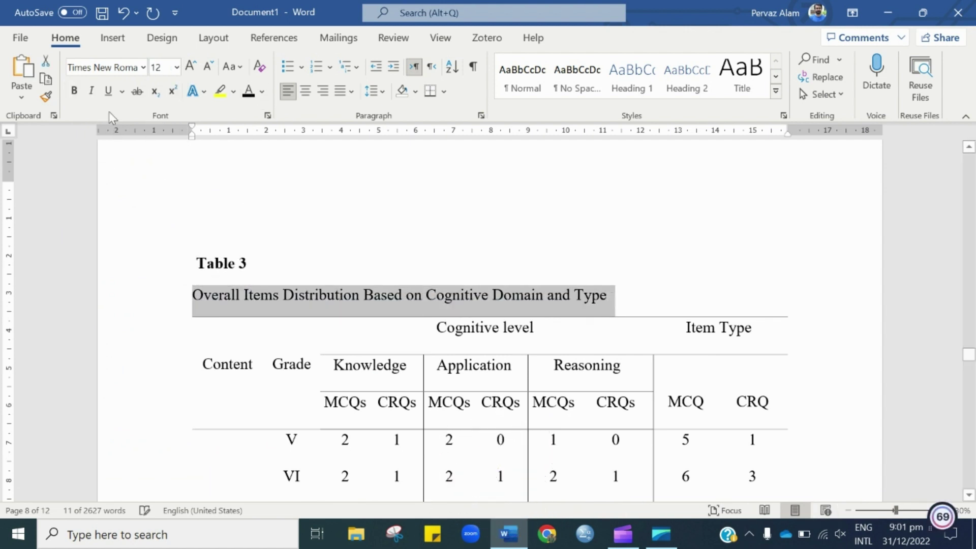
click(91, 91)
scroll(556, 384, down, 5)
scroll(555, 384, down, 5)
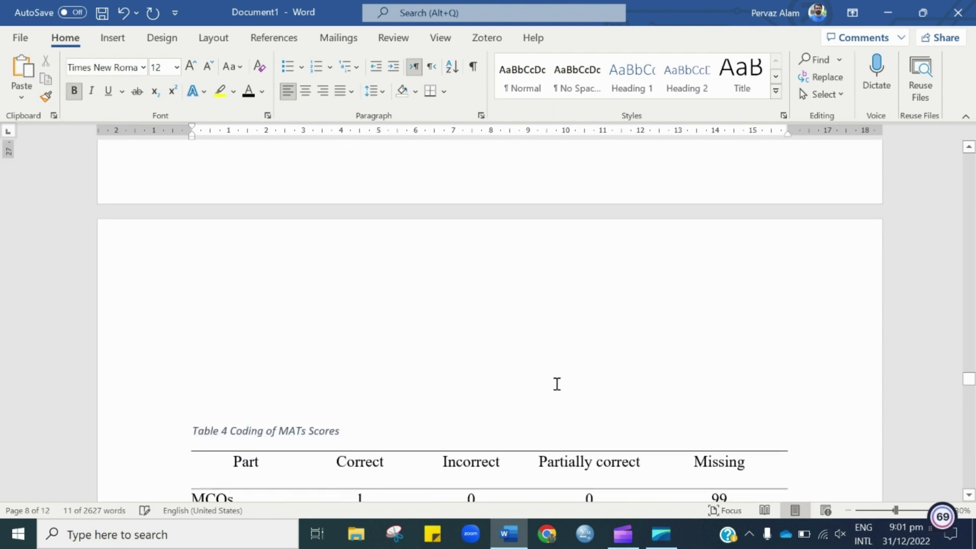
scroll(556, 384, down, 3)
Step: Split the Table 4 caption onto two lines and set both to 12 pt Times New Roman
click(229, 195)
key(Return)
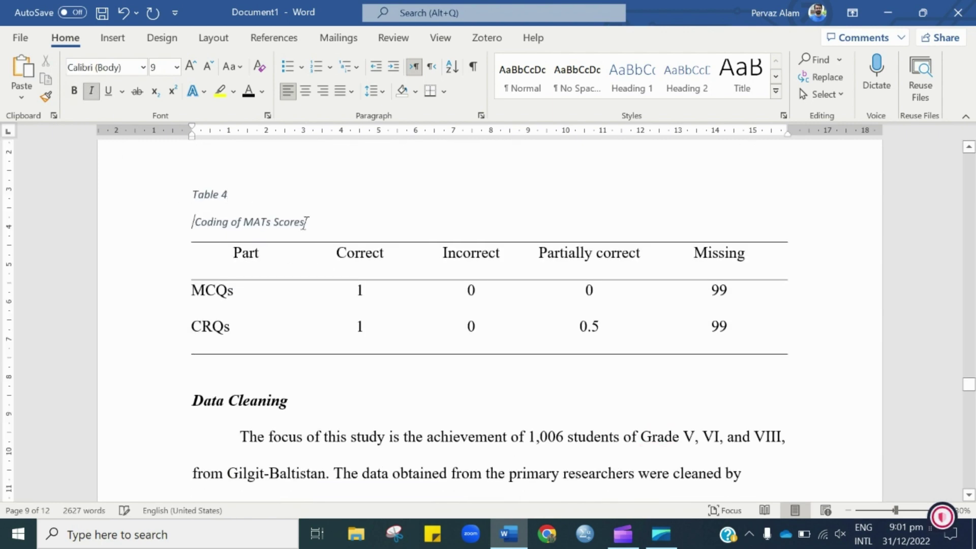
drag(323, 232, 192, 193)
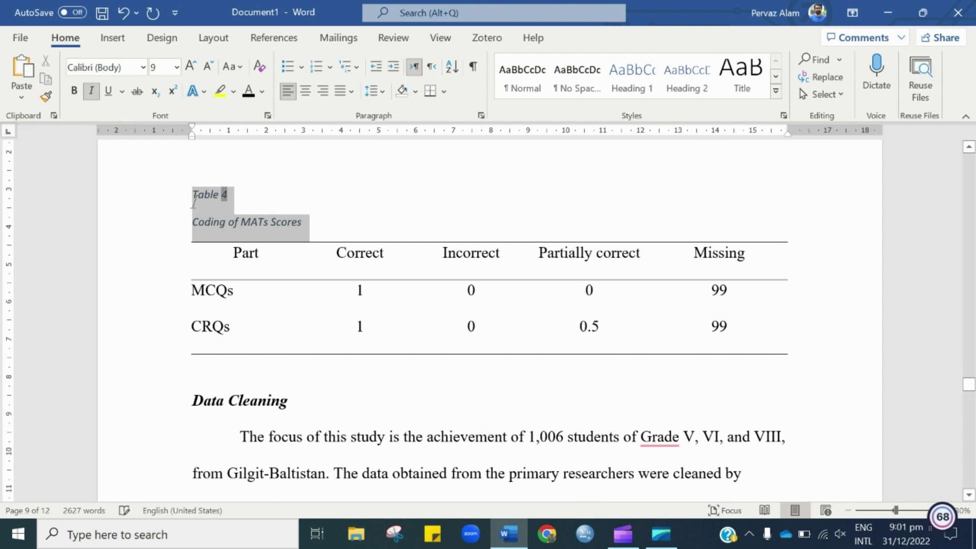
click(143, 67)
click(135, 153)
click(176, 68)
click(162, 184)
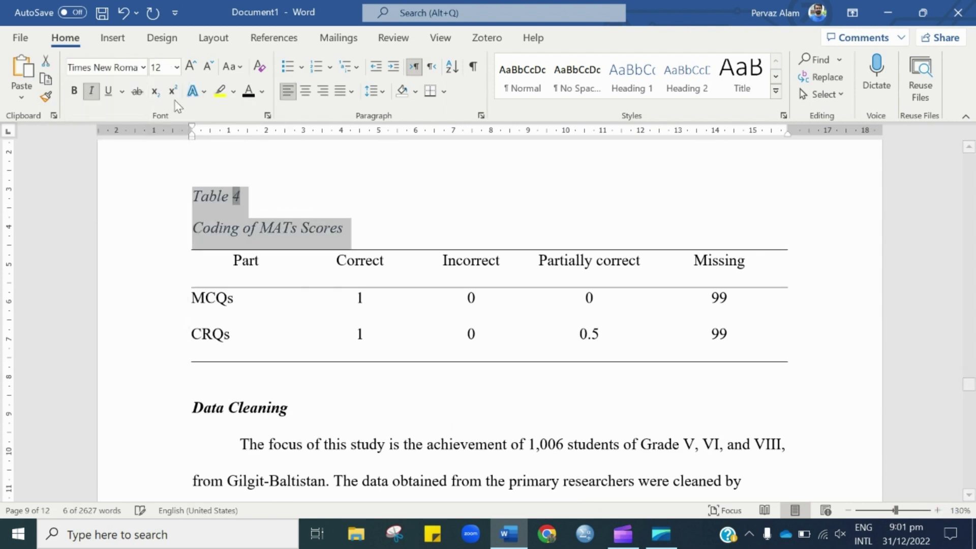
Step: Make 'Table 4' bold and non-italic, keeping 'Coding of MATs Scores' italic
drag(257, 207, 151, 164)
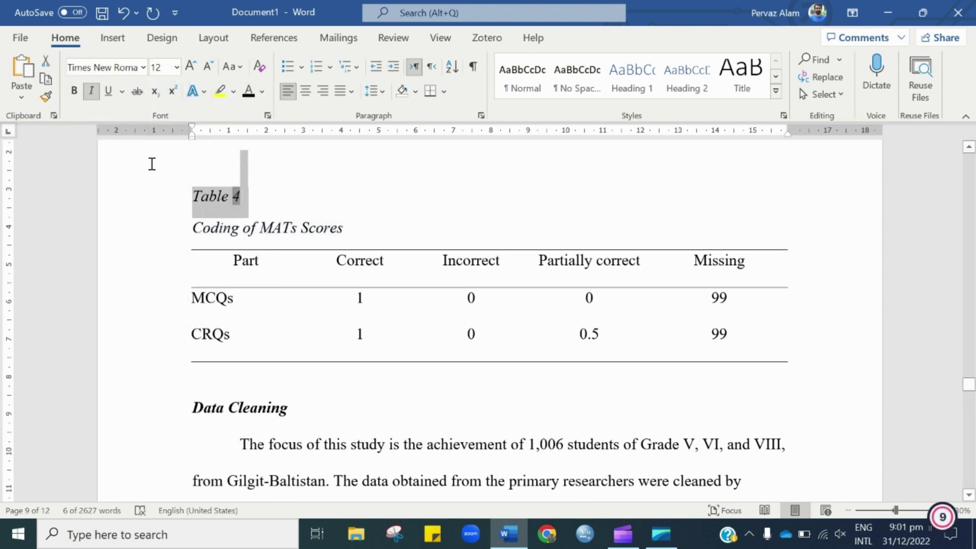
click(91, 90)
click(73, 91)
click(348, 228)
key(shift+Home)
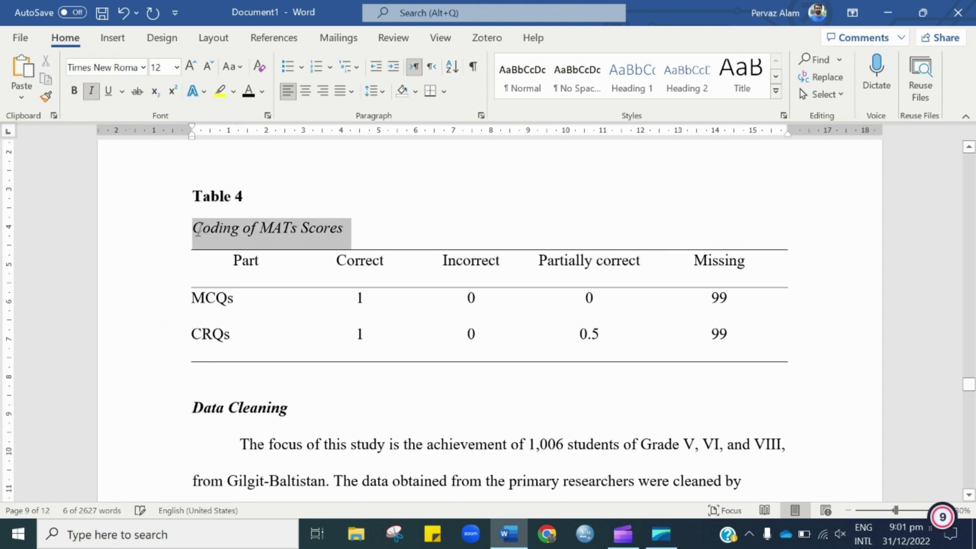
click(342, 202)
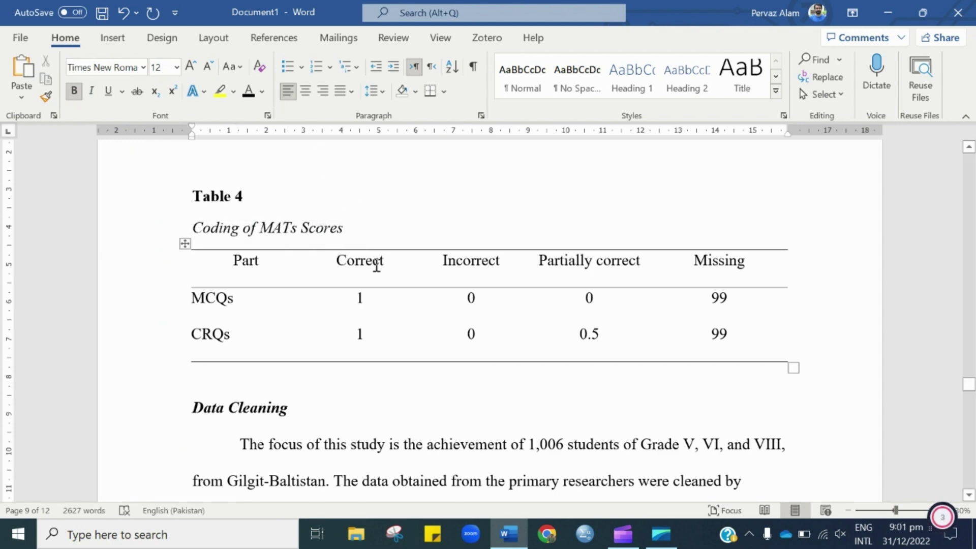
scroll(375, 261, down, 1)
scroll(380, 264, down, 2)
scroll(381, 264, down, 5)
drag(377, 204, 192, 203)
Step: Set the Table 5 caption to 12 pt Times New Roman
click(79, 93)
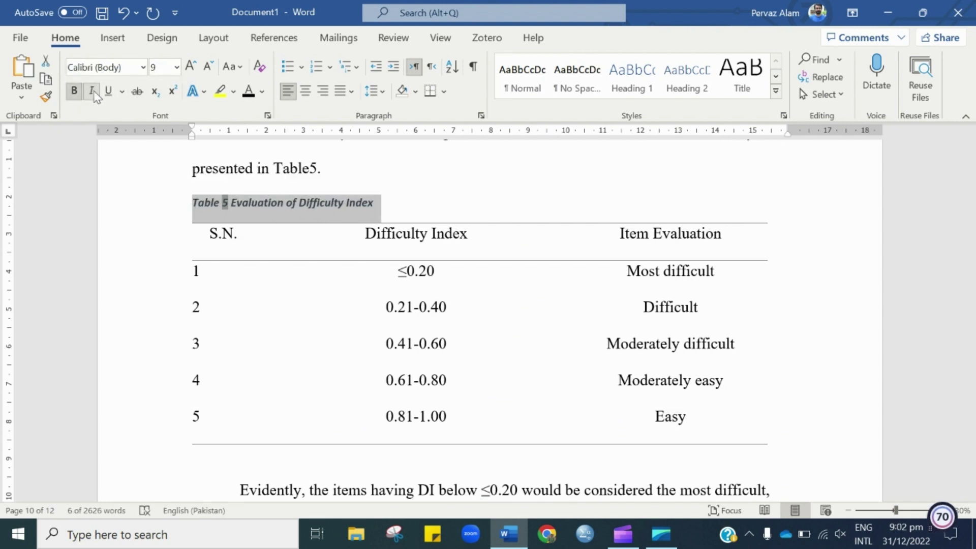
click(73, 91)
click(143, 67)
click(135, 151)
click(177, 67)
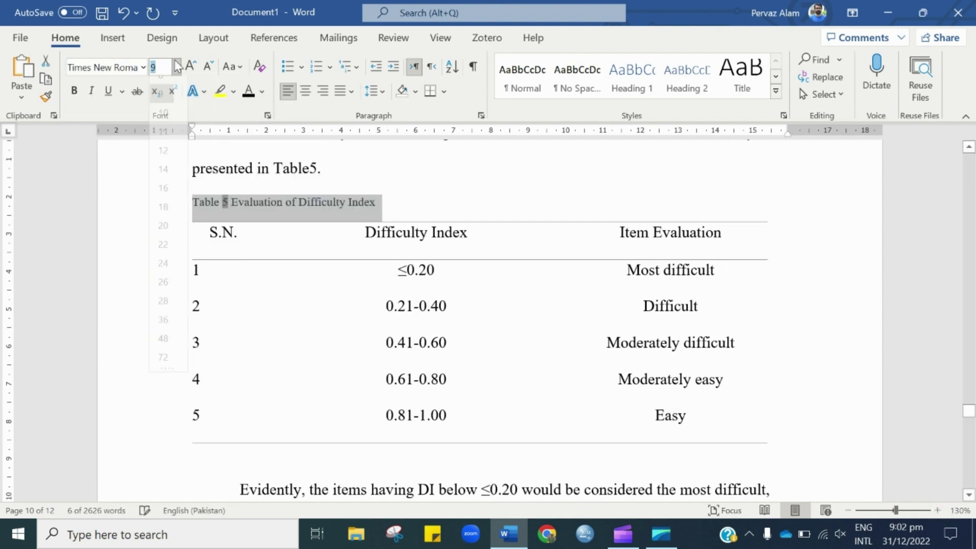
click(163, 160)
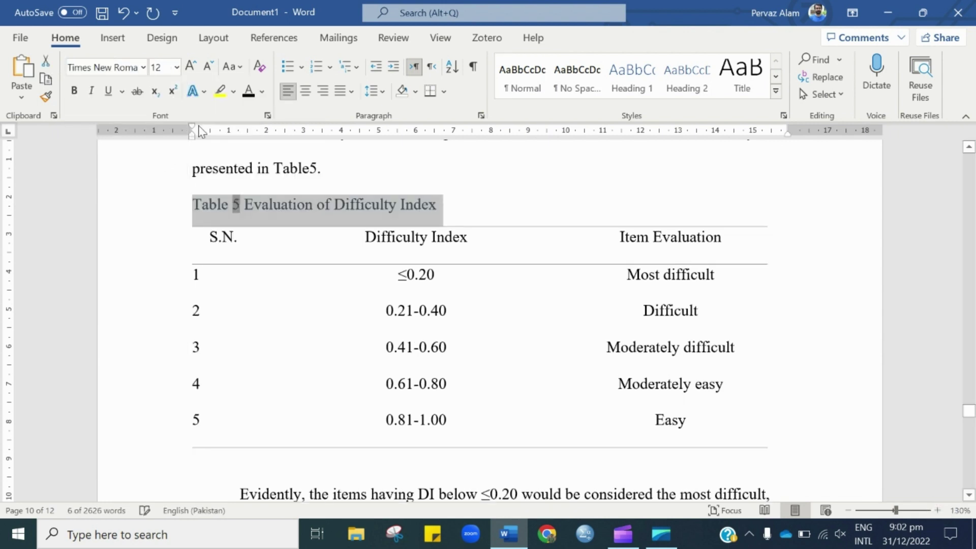
Step: Move 'Evaluation of Difficulty Index' onto its own line below 'Table 5' and italicize it
click(305, 208)
click(245, 205)
key(Return)
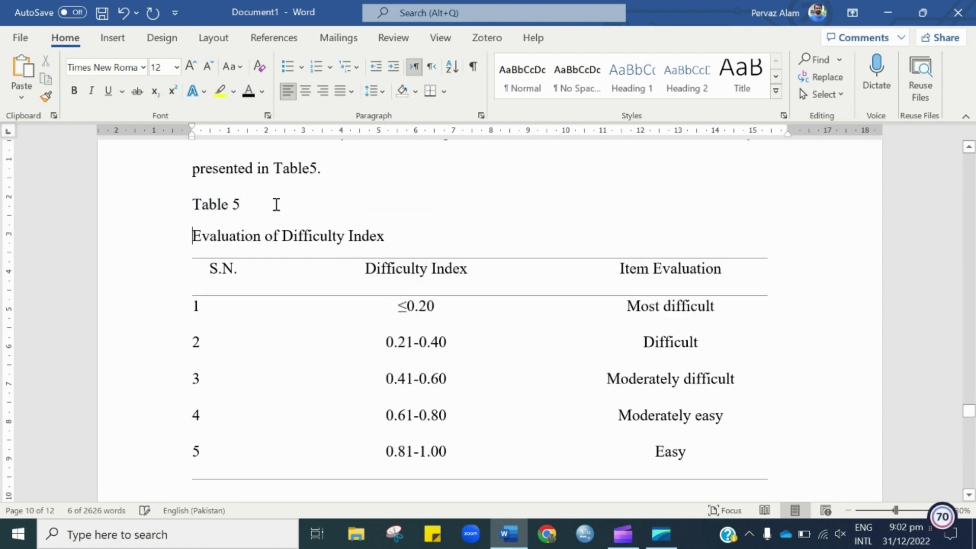
triple_click(276, 204)
drag(388, 235, 196, 236)
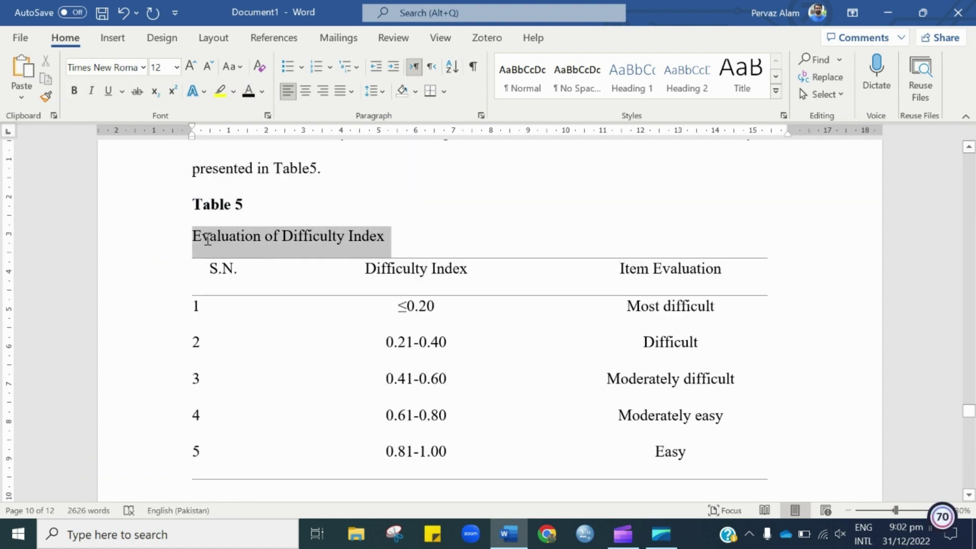
click(91, 91)
Step: Scroll back up past the restyled captions of Tables 5 to 1 to the List of Table page
click(449, 249)
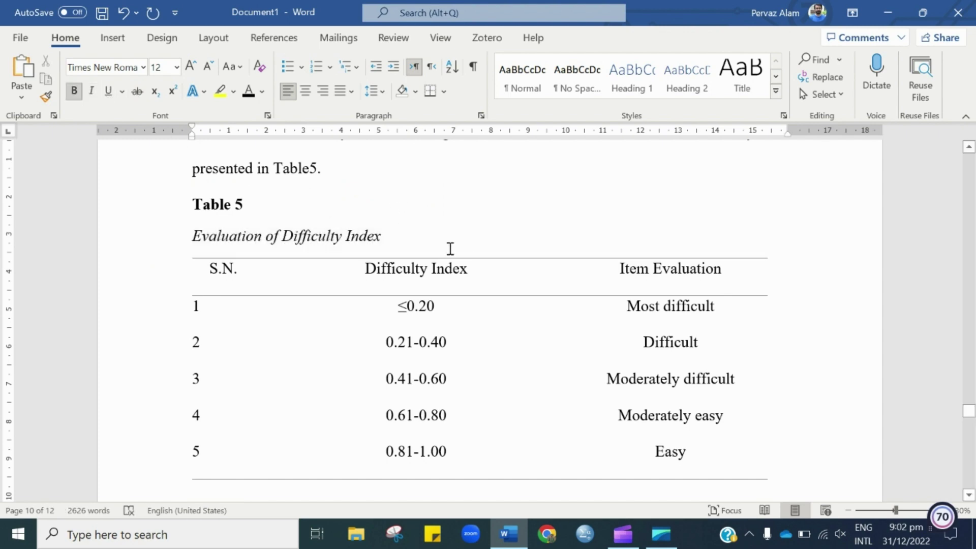
scroll(460, 257, down, 2)
scroll(509, 308, down, 2)
scroll(509, 308, down, 4)
scroll(508, 308, up, 5)
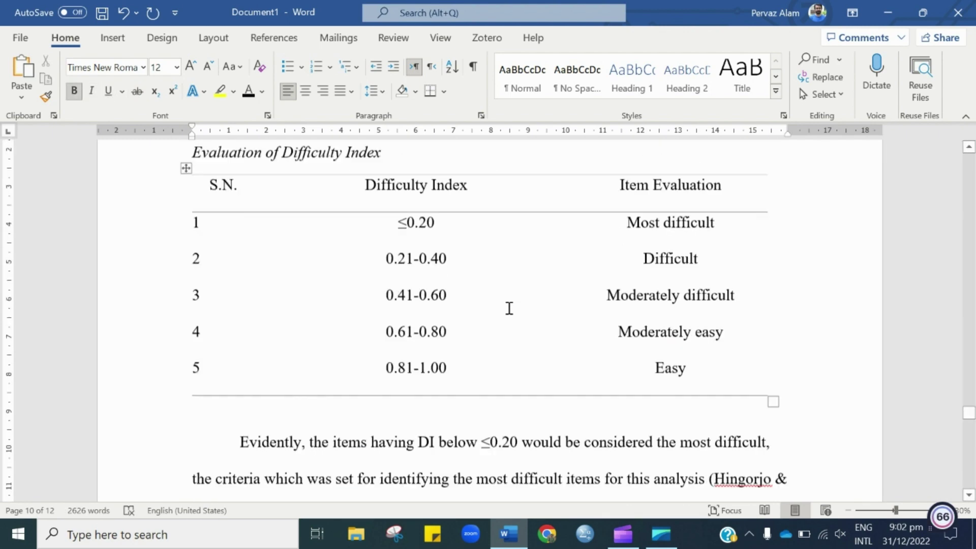
scroll(508, 308, up, 2)
scroll(509, 309, up, 3)
scroll(509, 308, up, 5)
scroll(509, 308, up, 5)
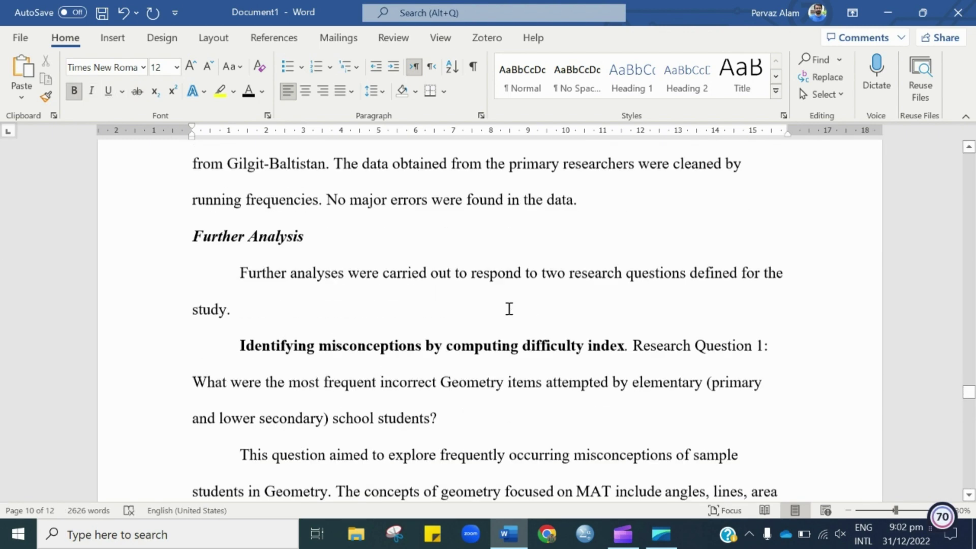
scroll(509, 308, up, 4)
scroll(509, 308, up, 3)
scroll(509, 308, up, 1)
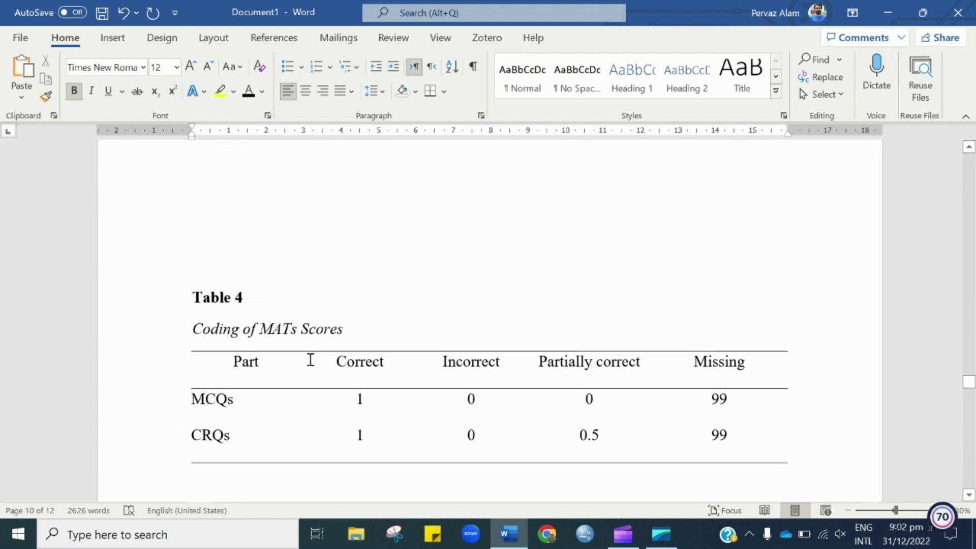
scroll(412, 342, up, 4)
scroll(412, 341, up, 5)
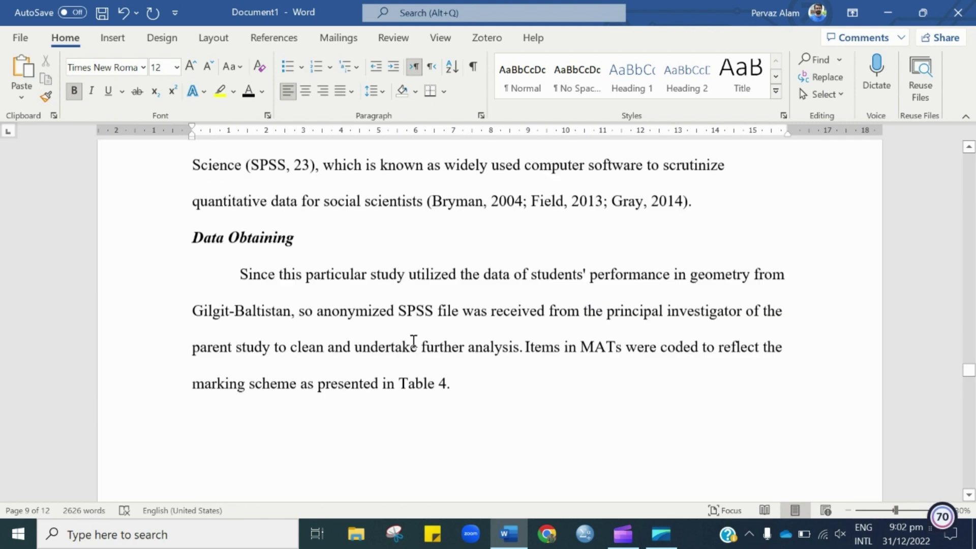
scroll(412, 341, up, 4)
scroll(412, 341, up, 7)
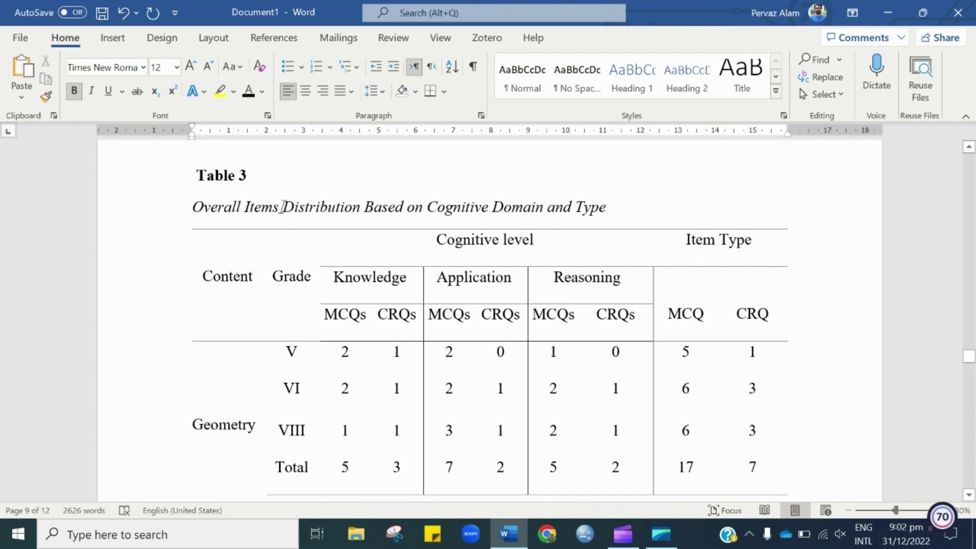
scroll(438, 377, up, 3)
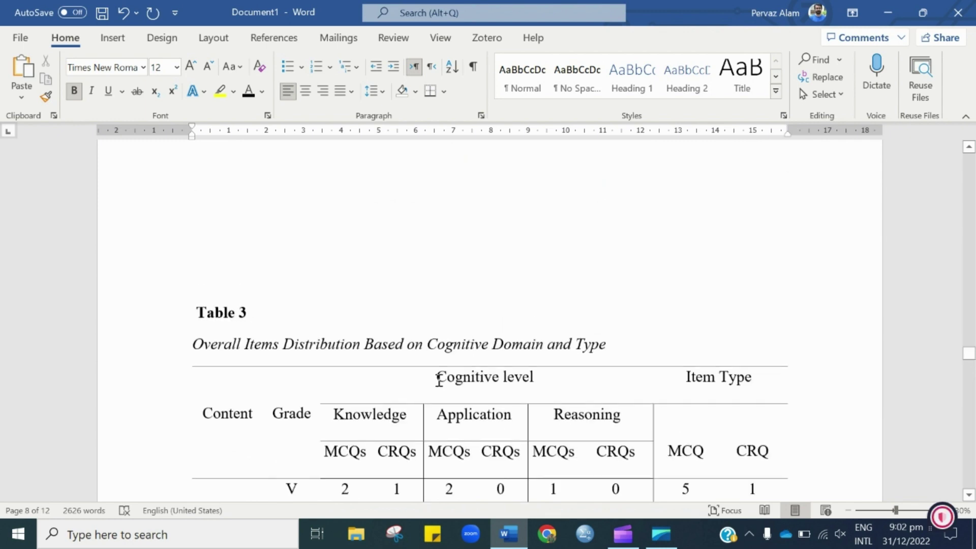
scroll(439, 380, up, 5)
scroll(439, 381, up, 3)
scroll(439, 380, up, 5)
scroll(439, 380, up, 4)
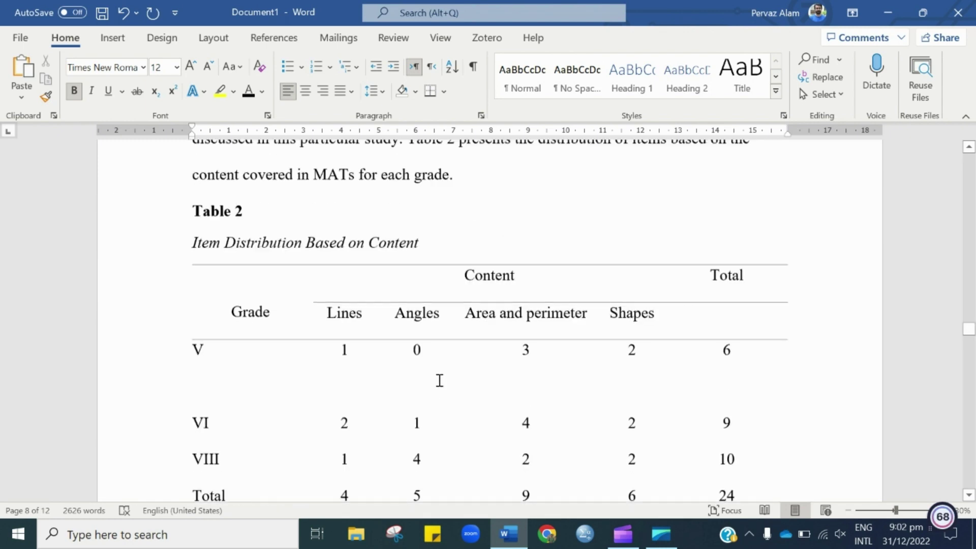
scroll(465, 426, up, 2)
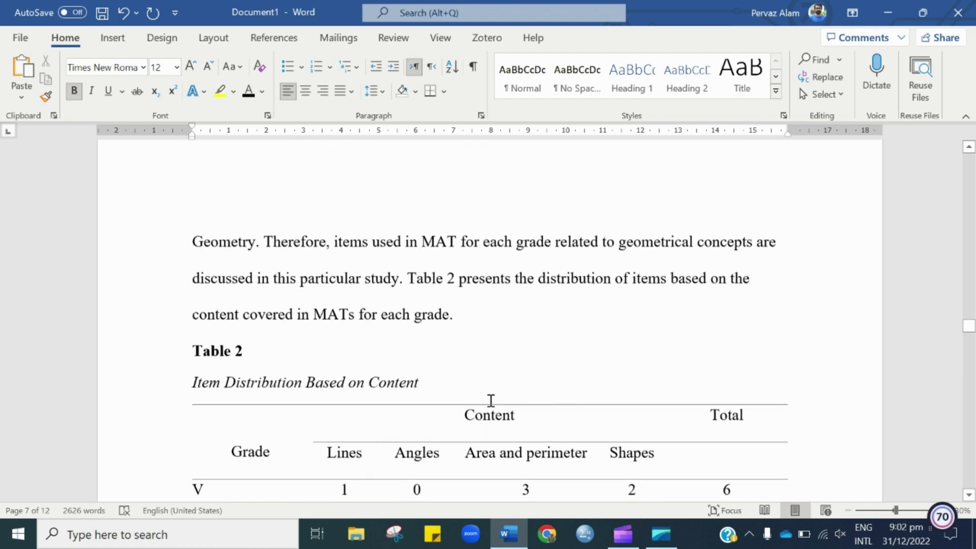
scroll(490, 401, up, 4)
scroll(495, 385, up, 6)
scroll(499, 392, up, 4)
scroll(503, 382, up, 4)
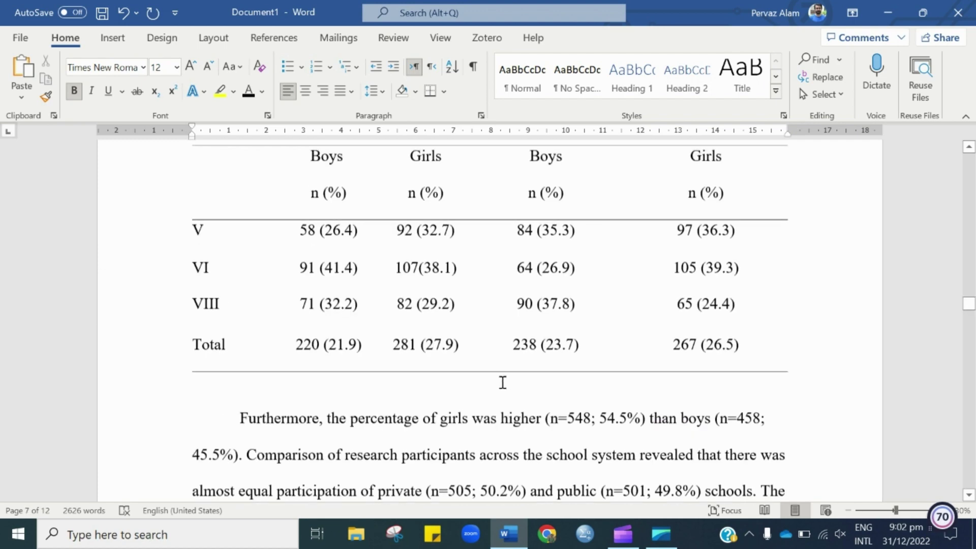
scroll(501, 382, up, 2)
scroll(501, 382, up, 2)
scroll(500, 387, up, 2)
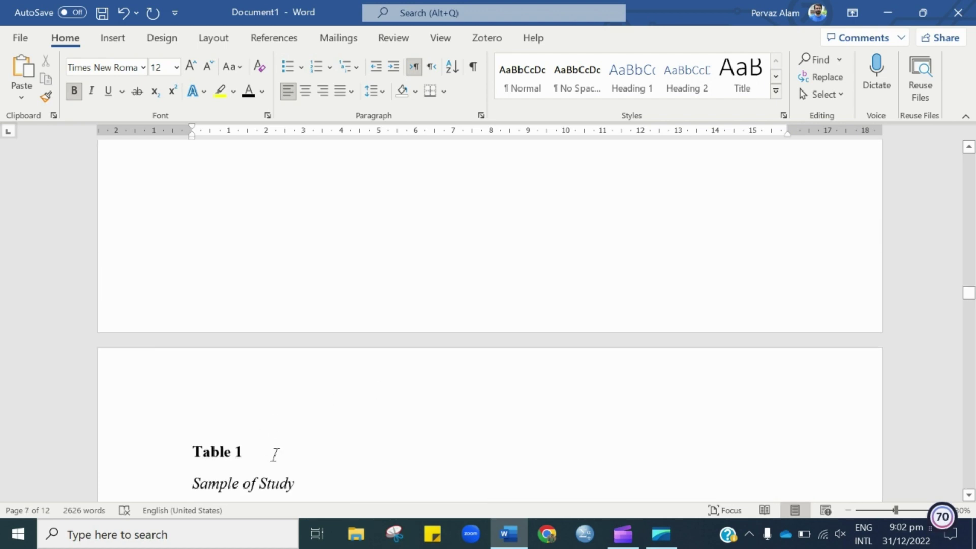
scroll(274, 447, down, 4)
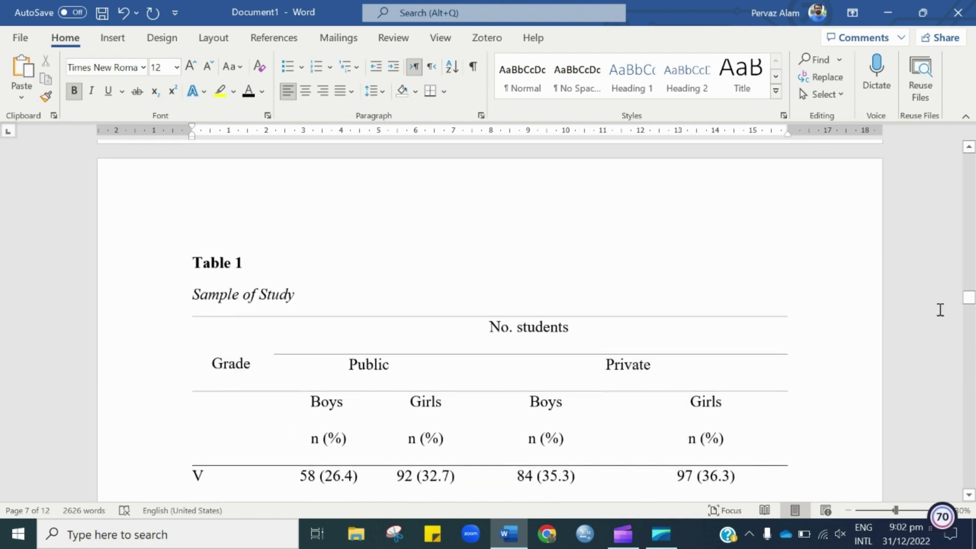
drag(970, 305, 968, 170)
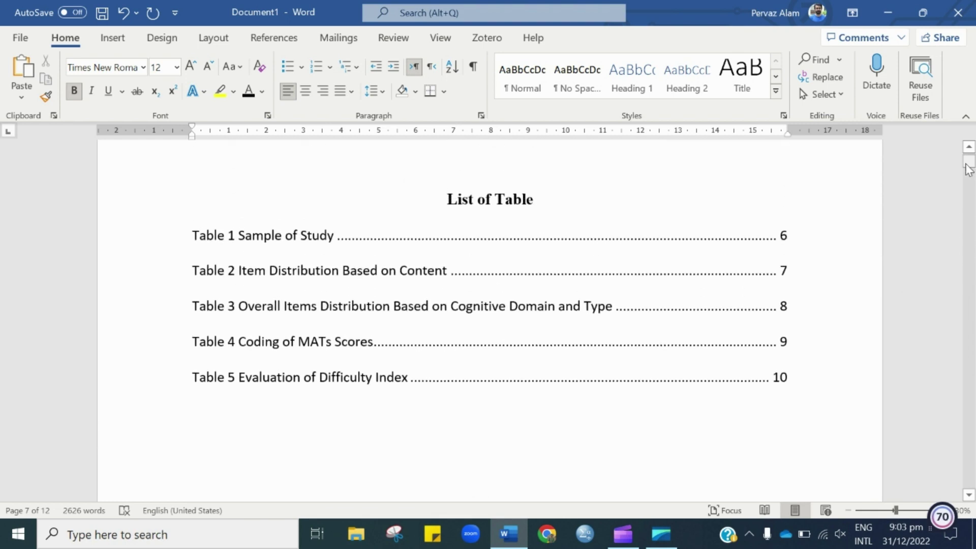